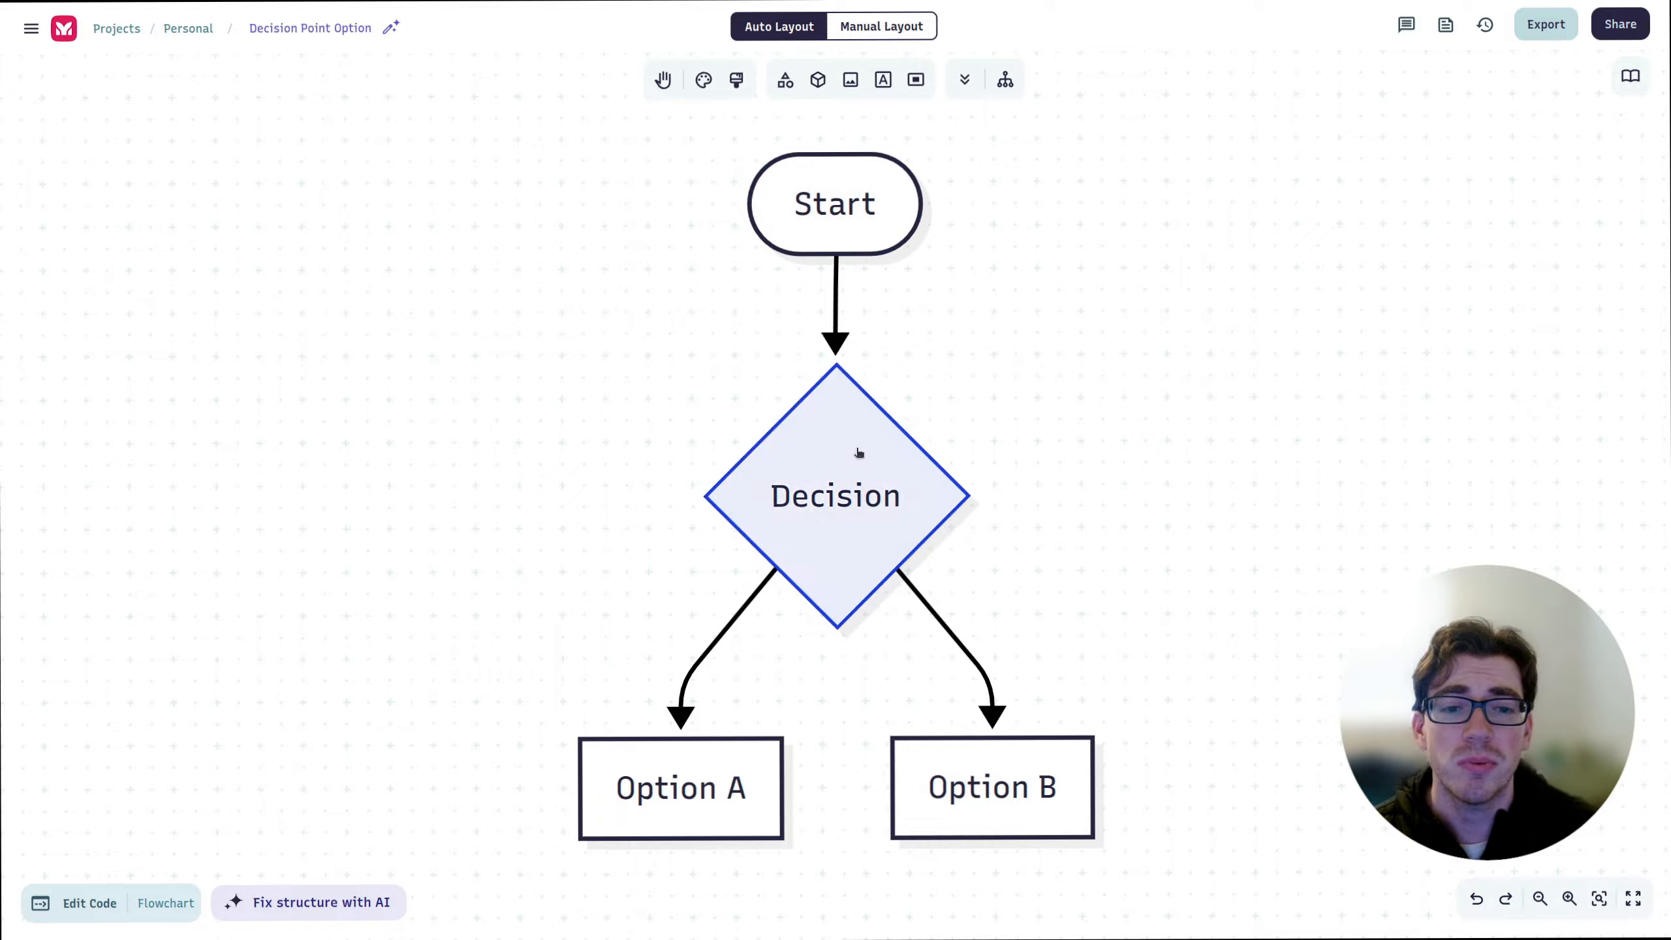
# Change the Start node's shape to a rounded rectangle and give it a thick dashed border.
pyautogui.click(866, 237)
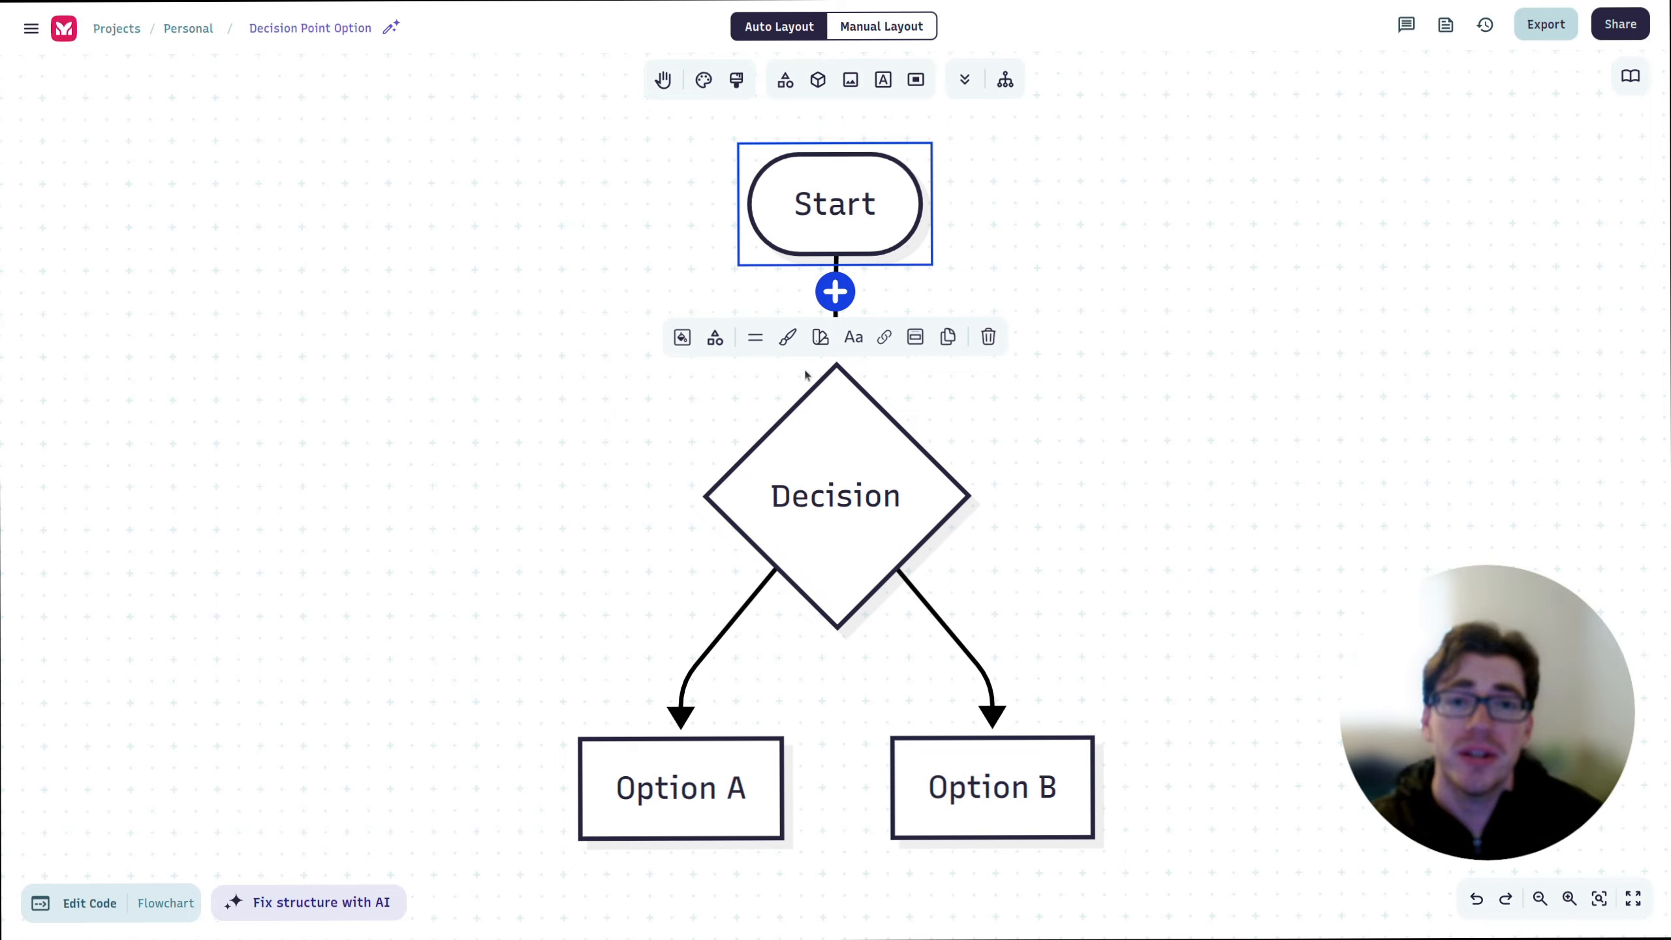
pyautogui.click(715, 337)
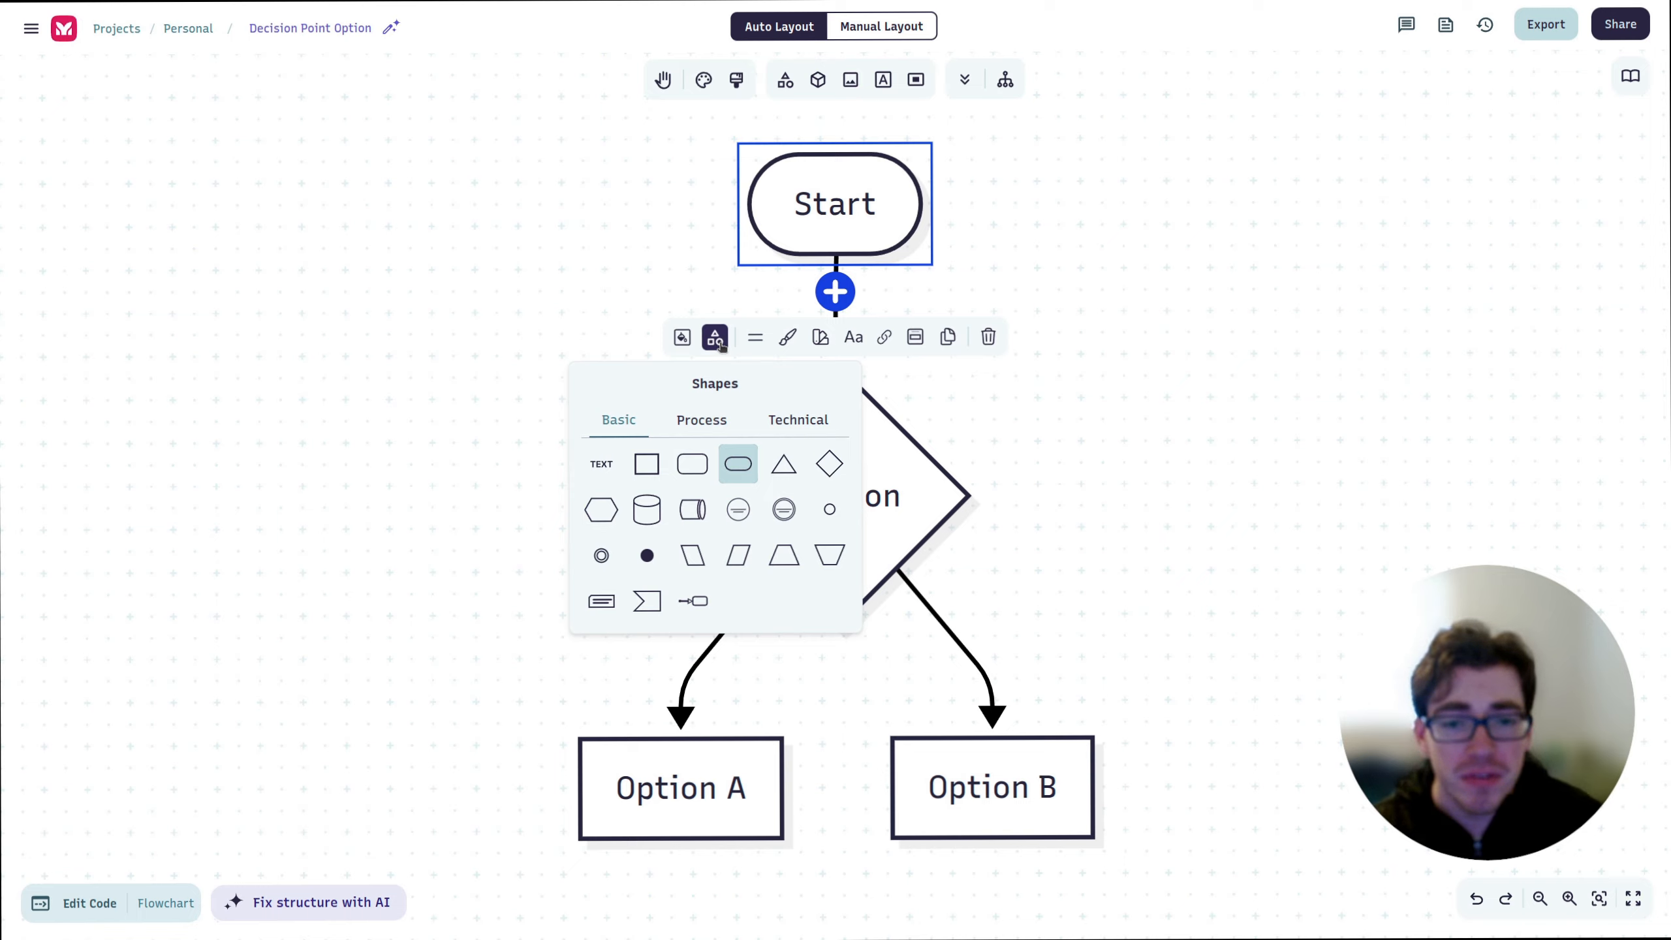
pyautogui.click(697, 475)
pyautogui.click(853, 170)
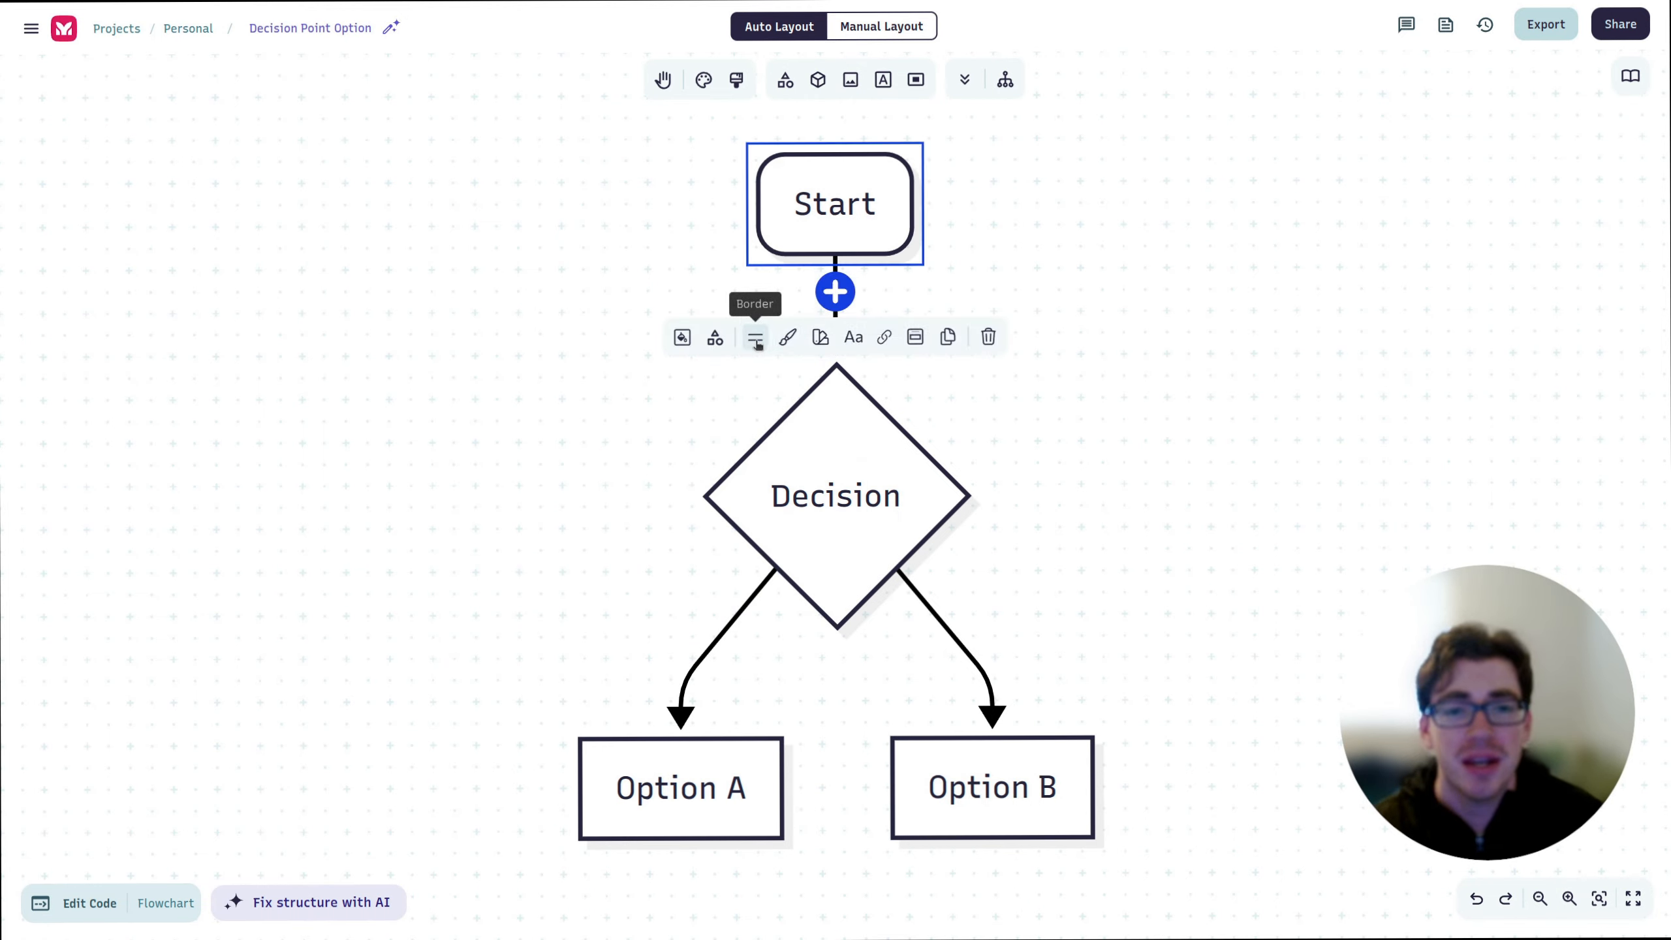
pyautogui.click(757, 344)
pyautogui.click(804, 278)
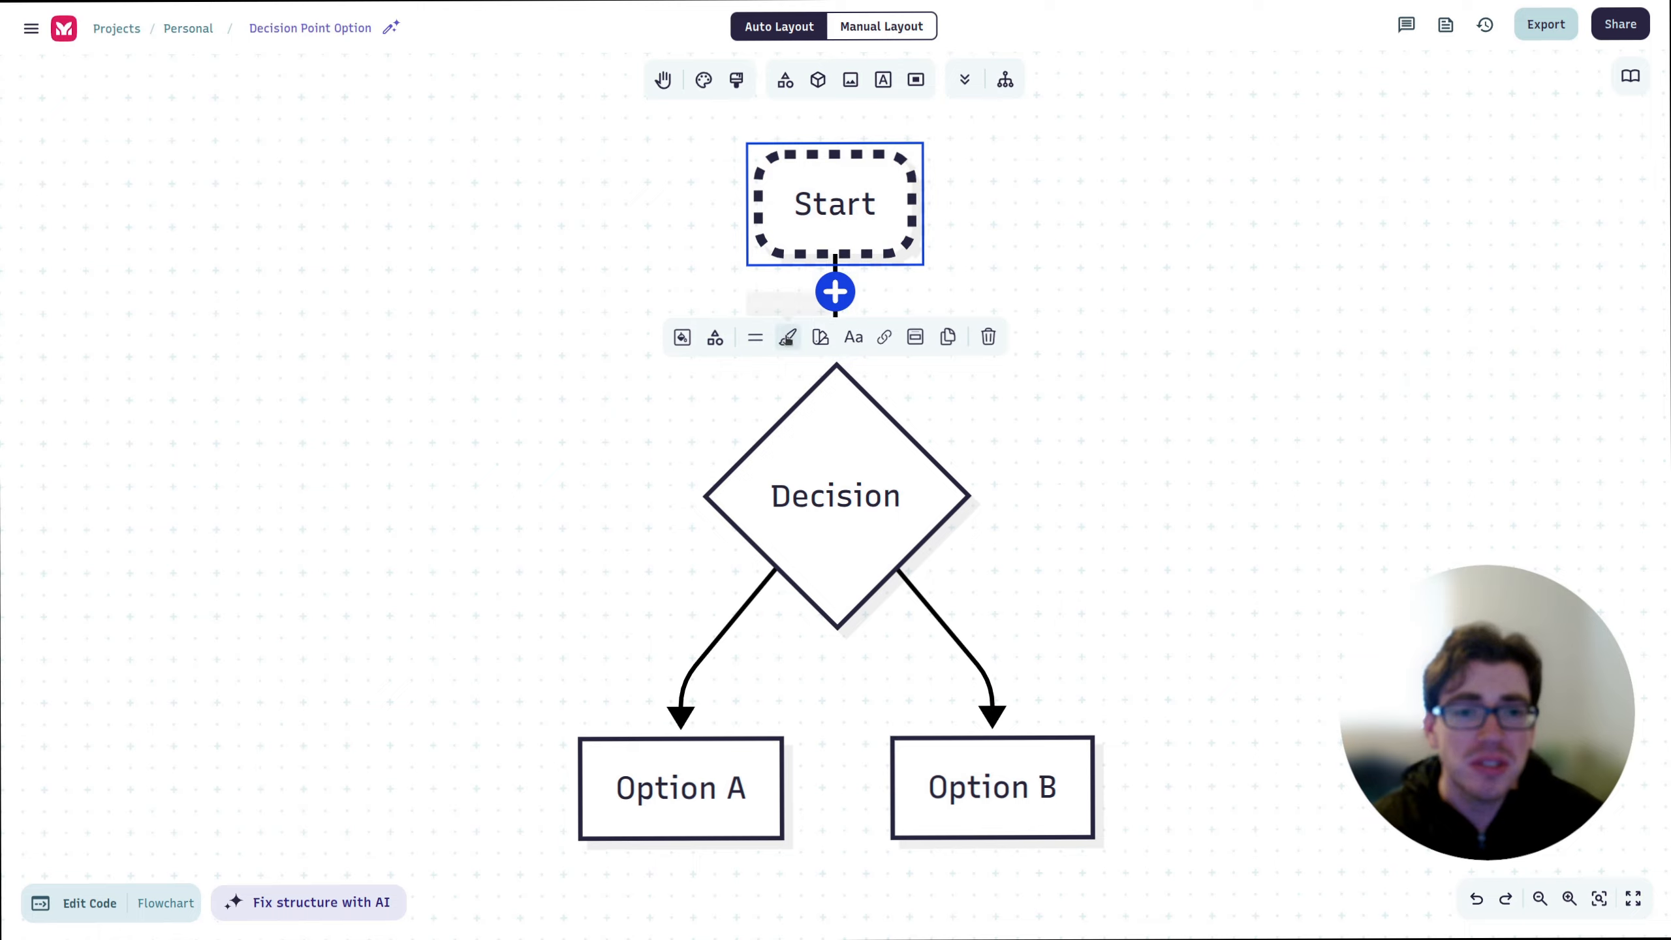
# Colour the Start node's border orange and its background purple.
pyautogui.click(787, 337)
pyautogui.click(729, 254)
pyautogui.click(873, 213)
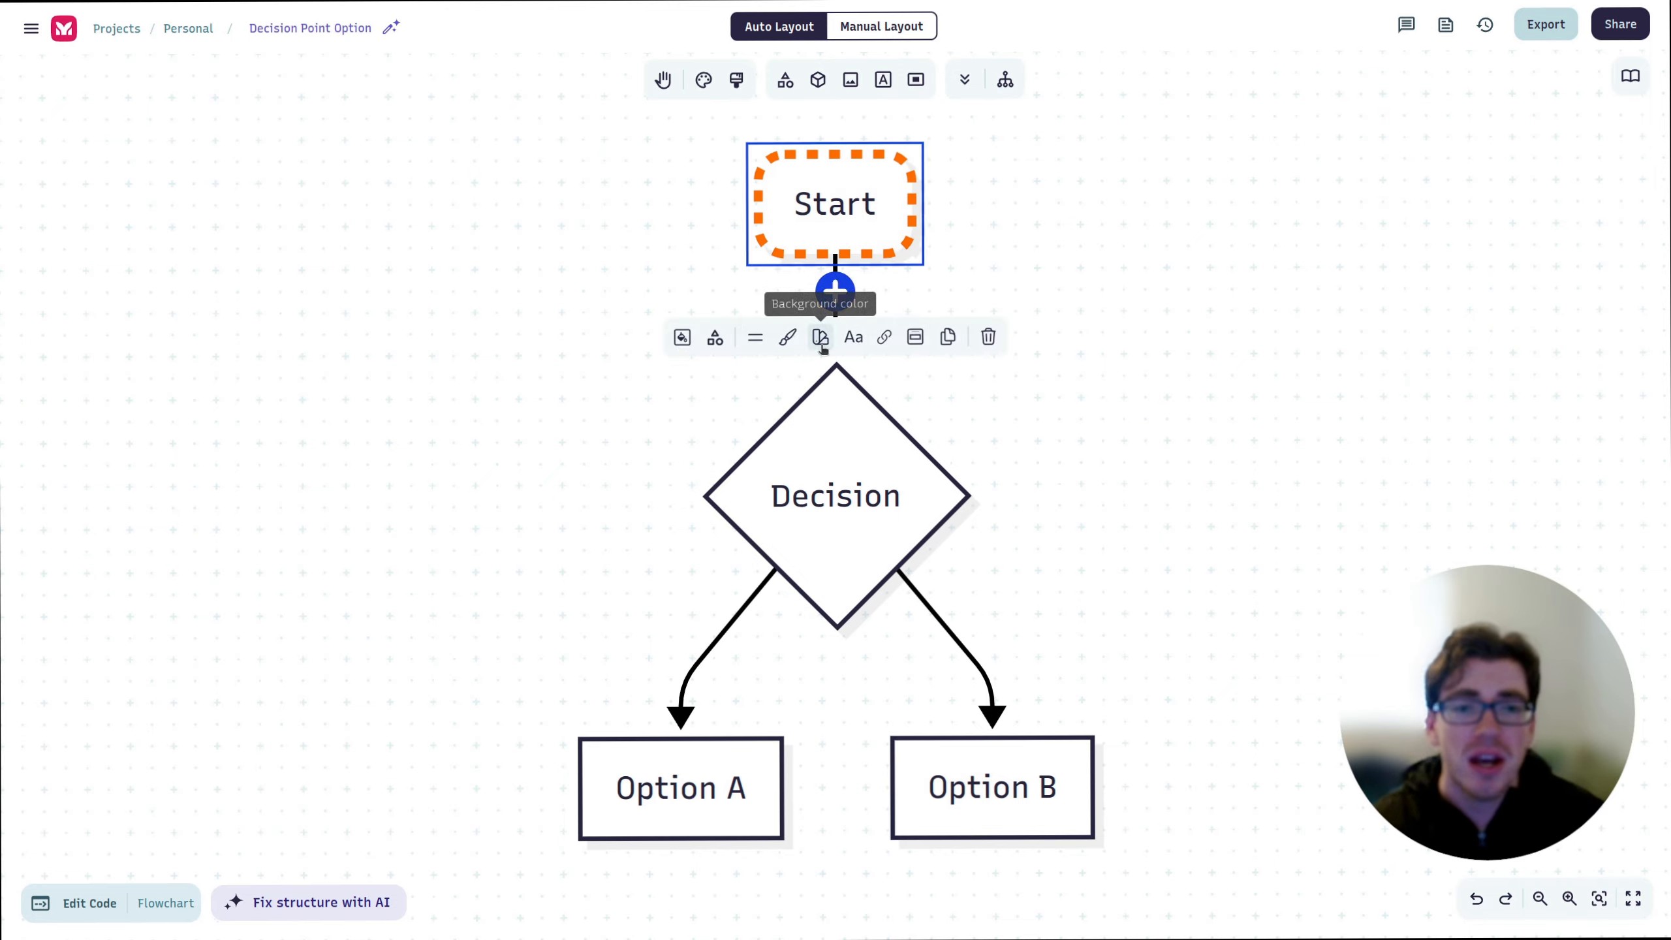
pyautogui.click(821, 337)
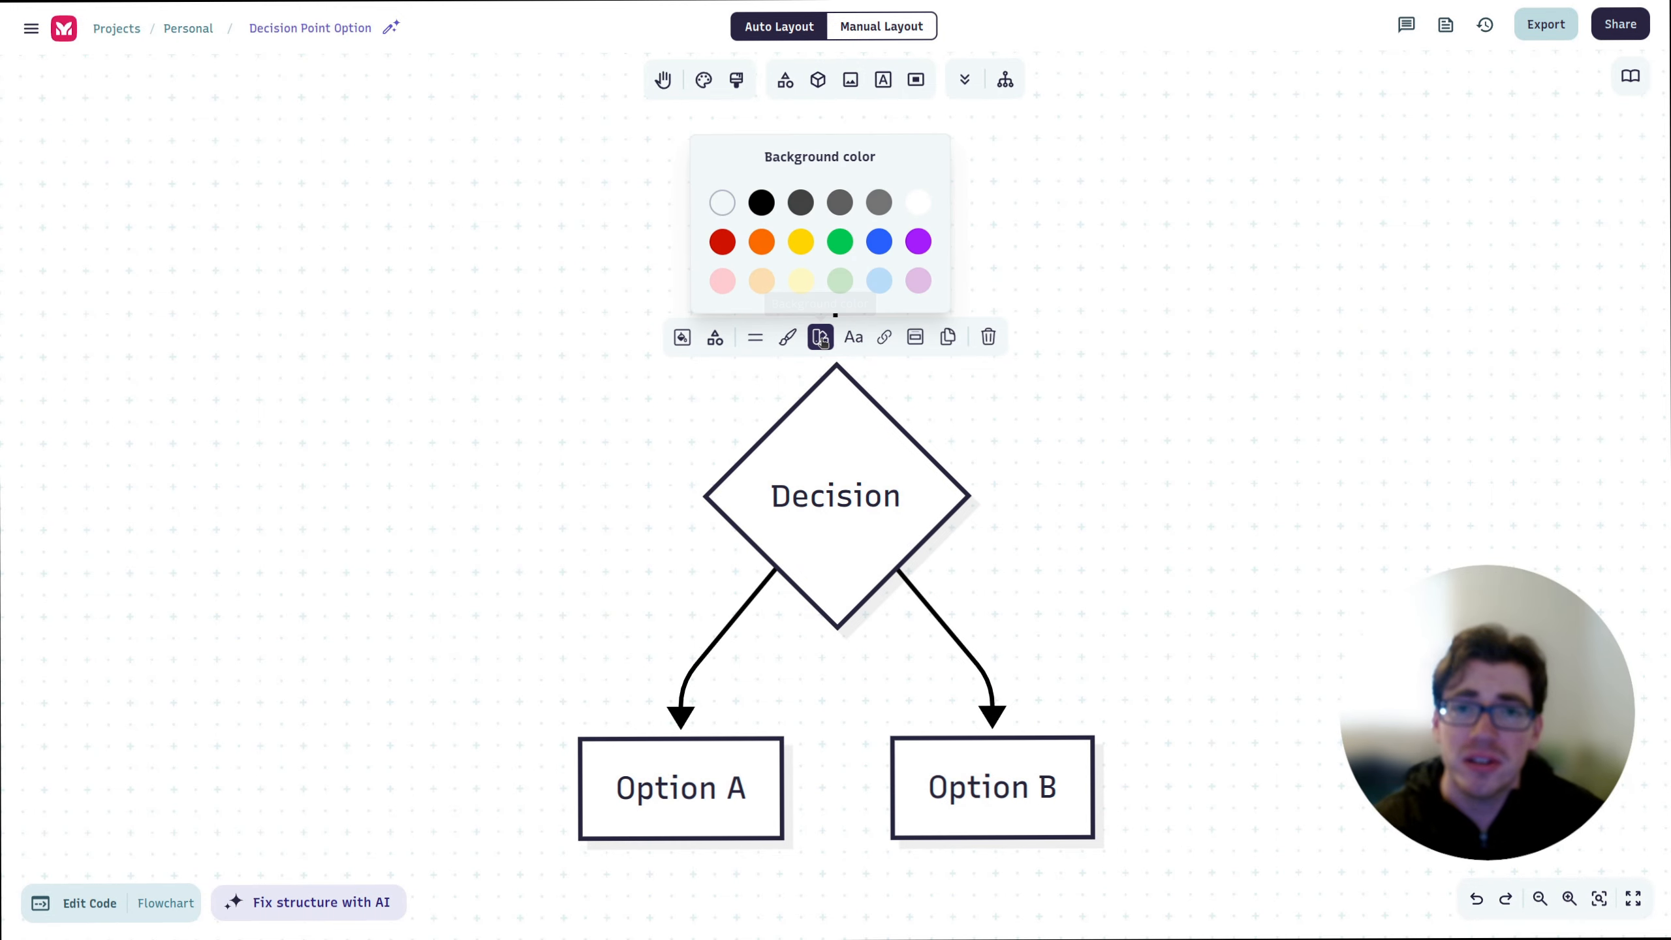
pyautogui.click(918, 243)
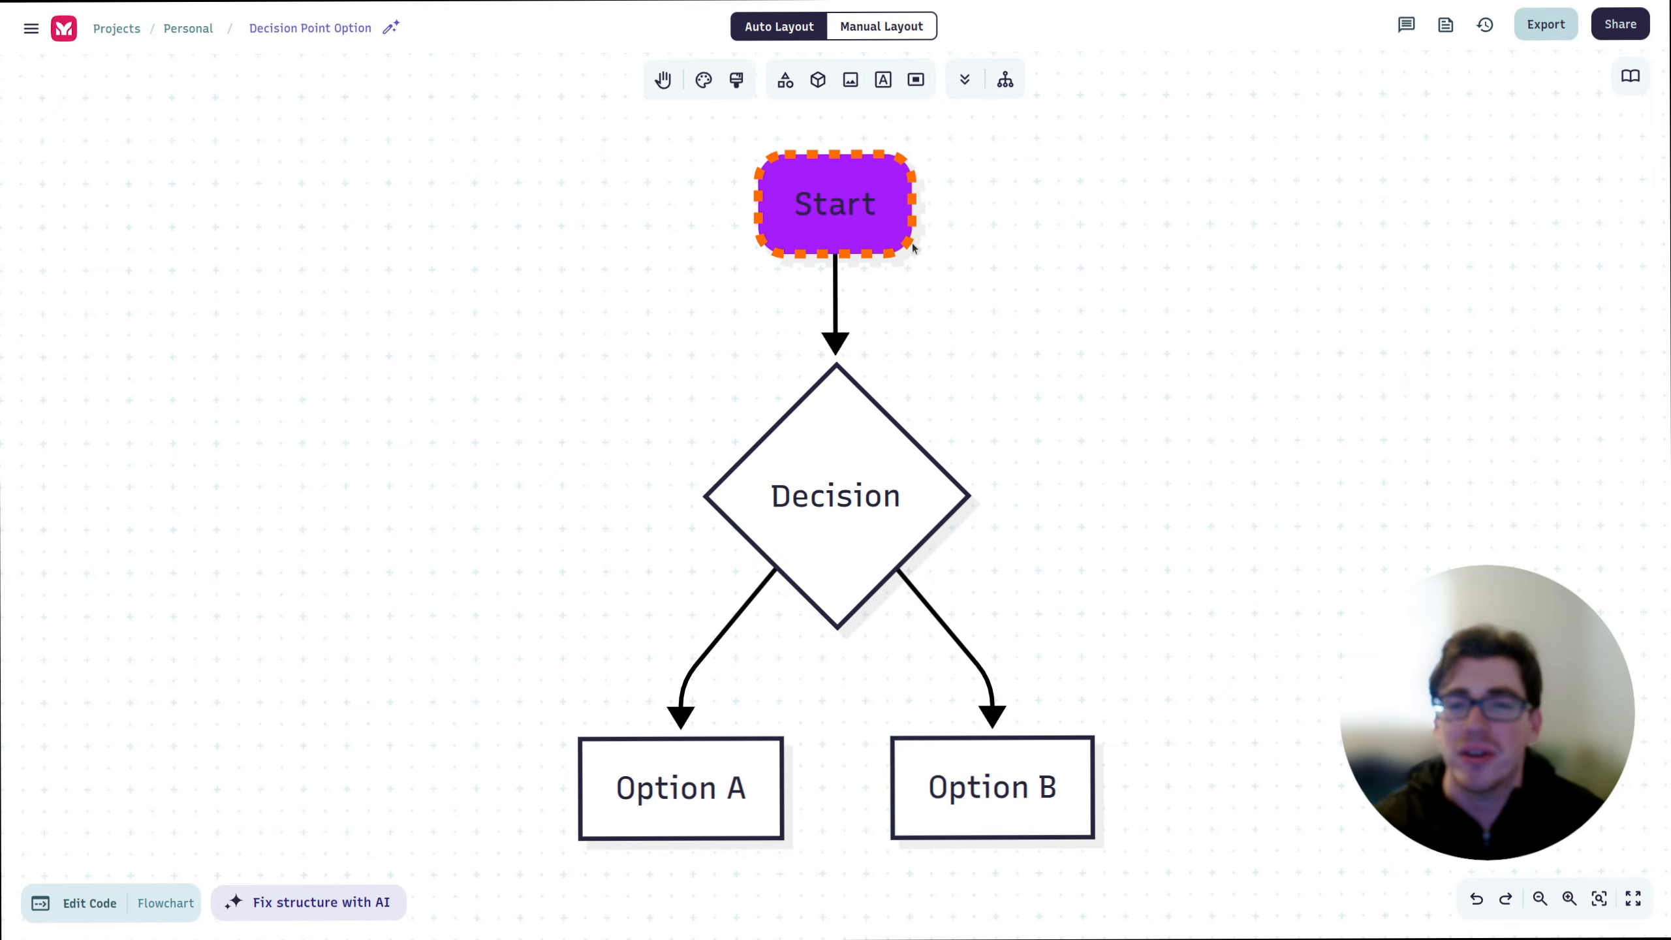
pyautogui.click(895, 245)
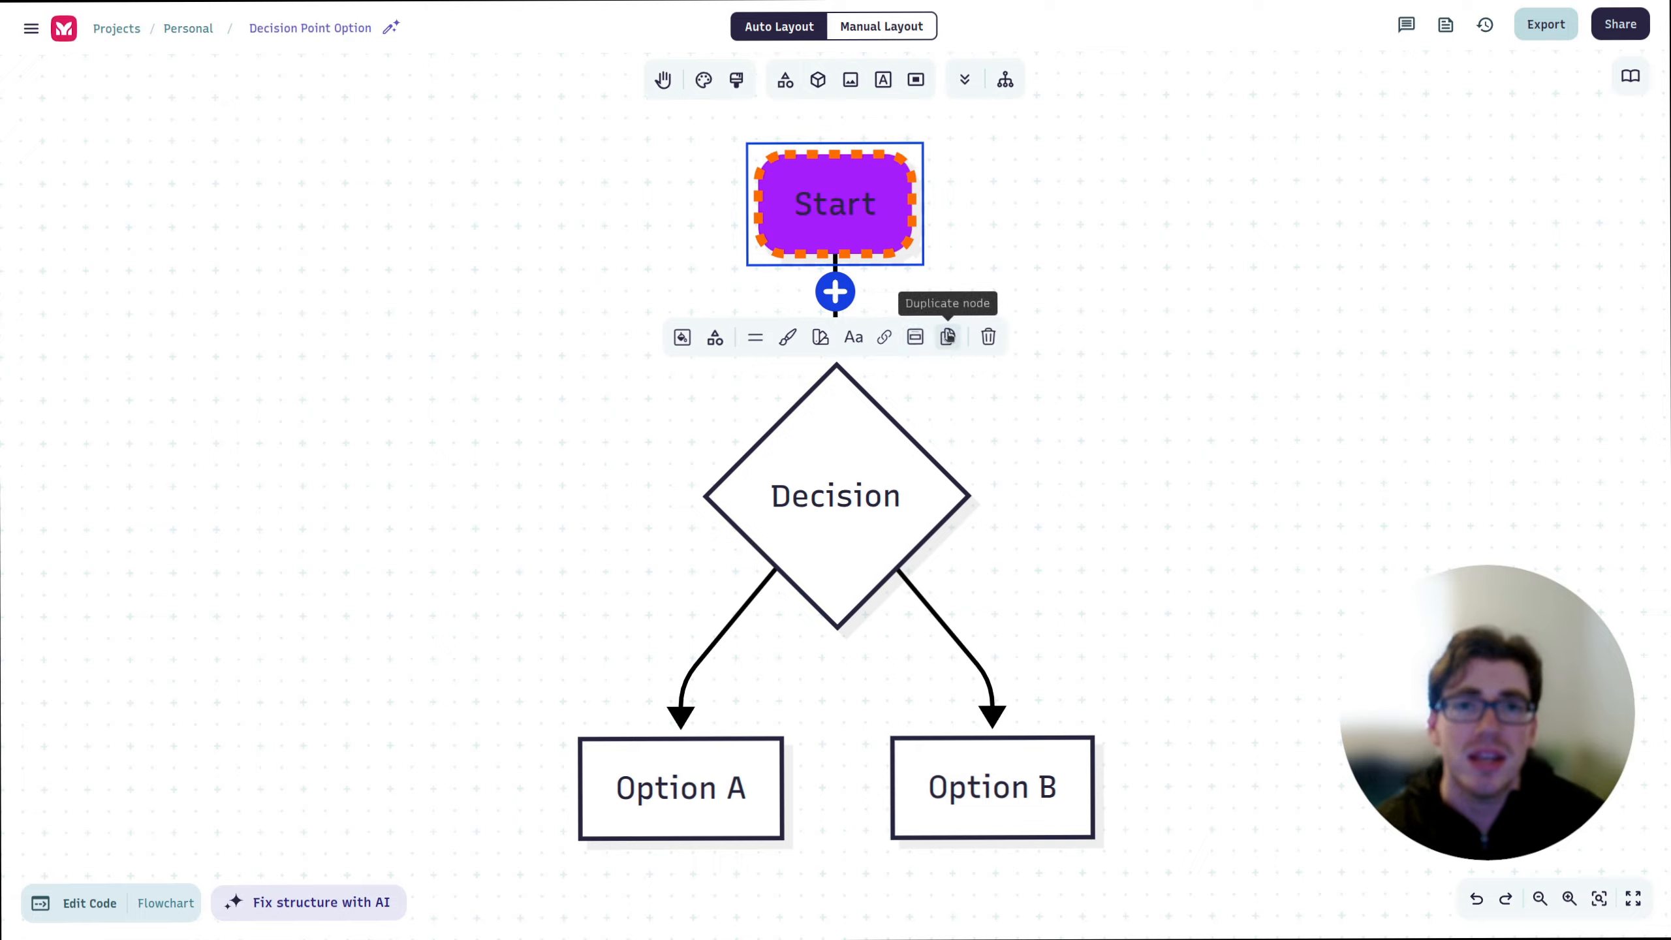
# Restyle the arrow from Start to Decision as a blue dotted line.
pyautogui.click(840, 317)
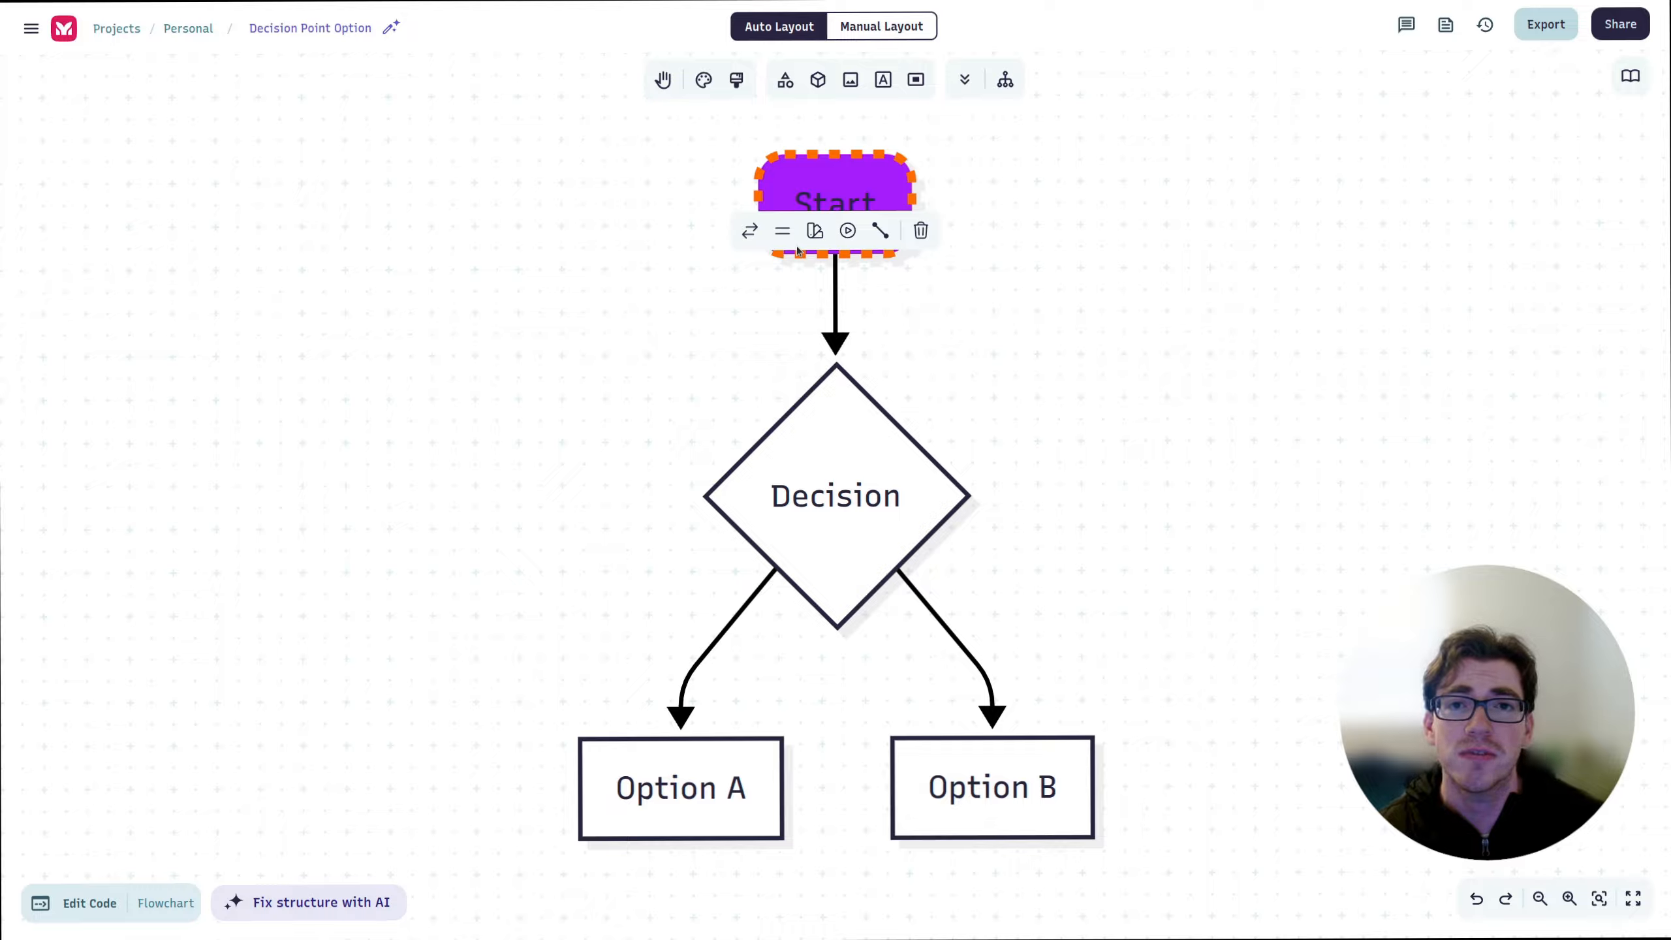
pyautogui.click(750, 232)
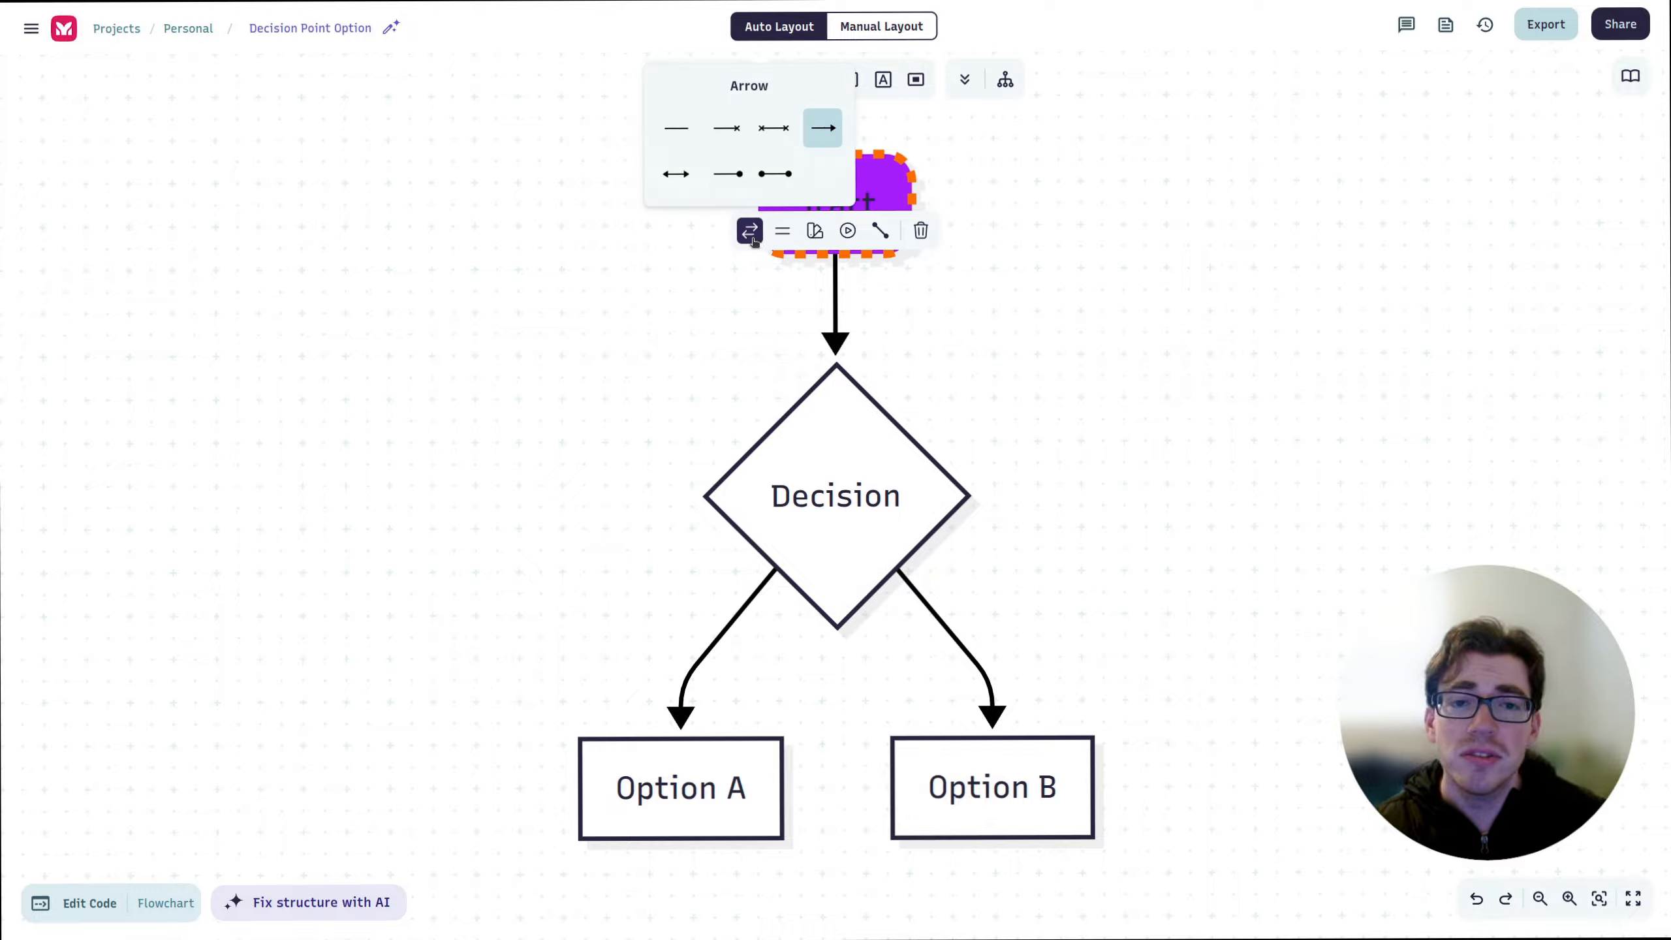
pyautogui.click(782, 230)
pyautogui.click(759, 173)
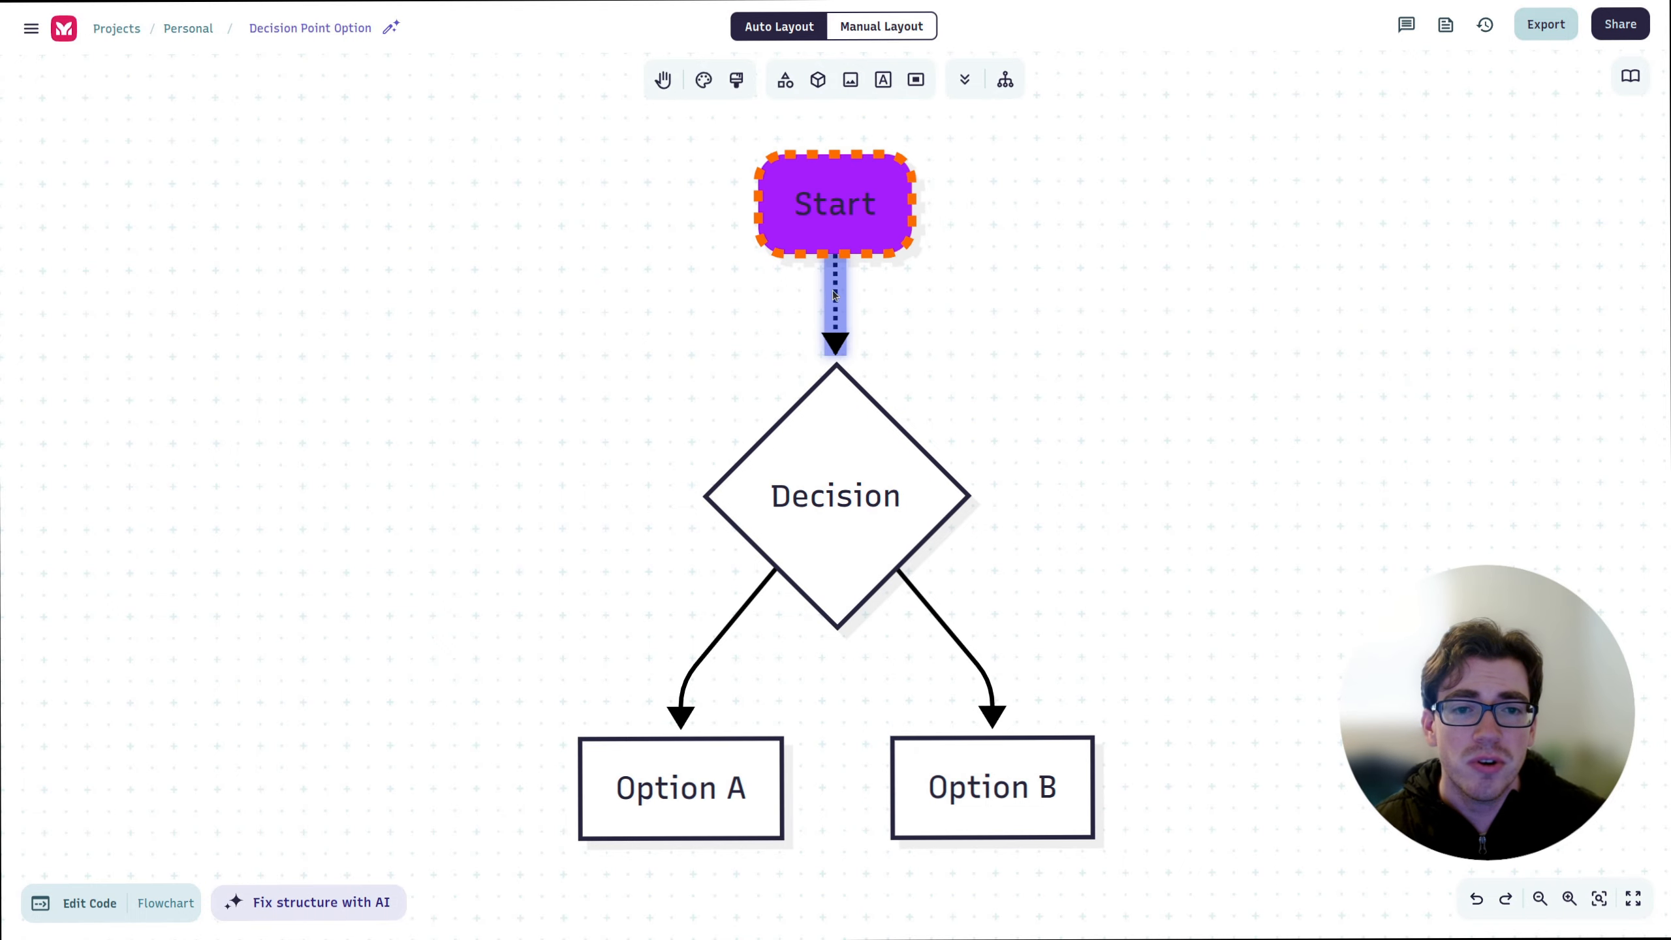
pyautogui.click(833, 295)
pyautogui.click(815, 231)
pyautogui.click(872, 362)
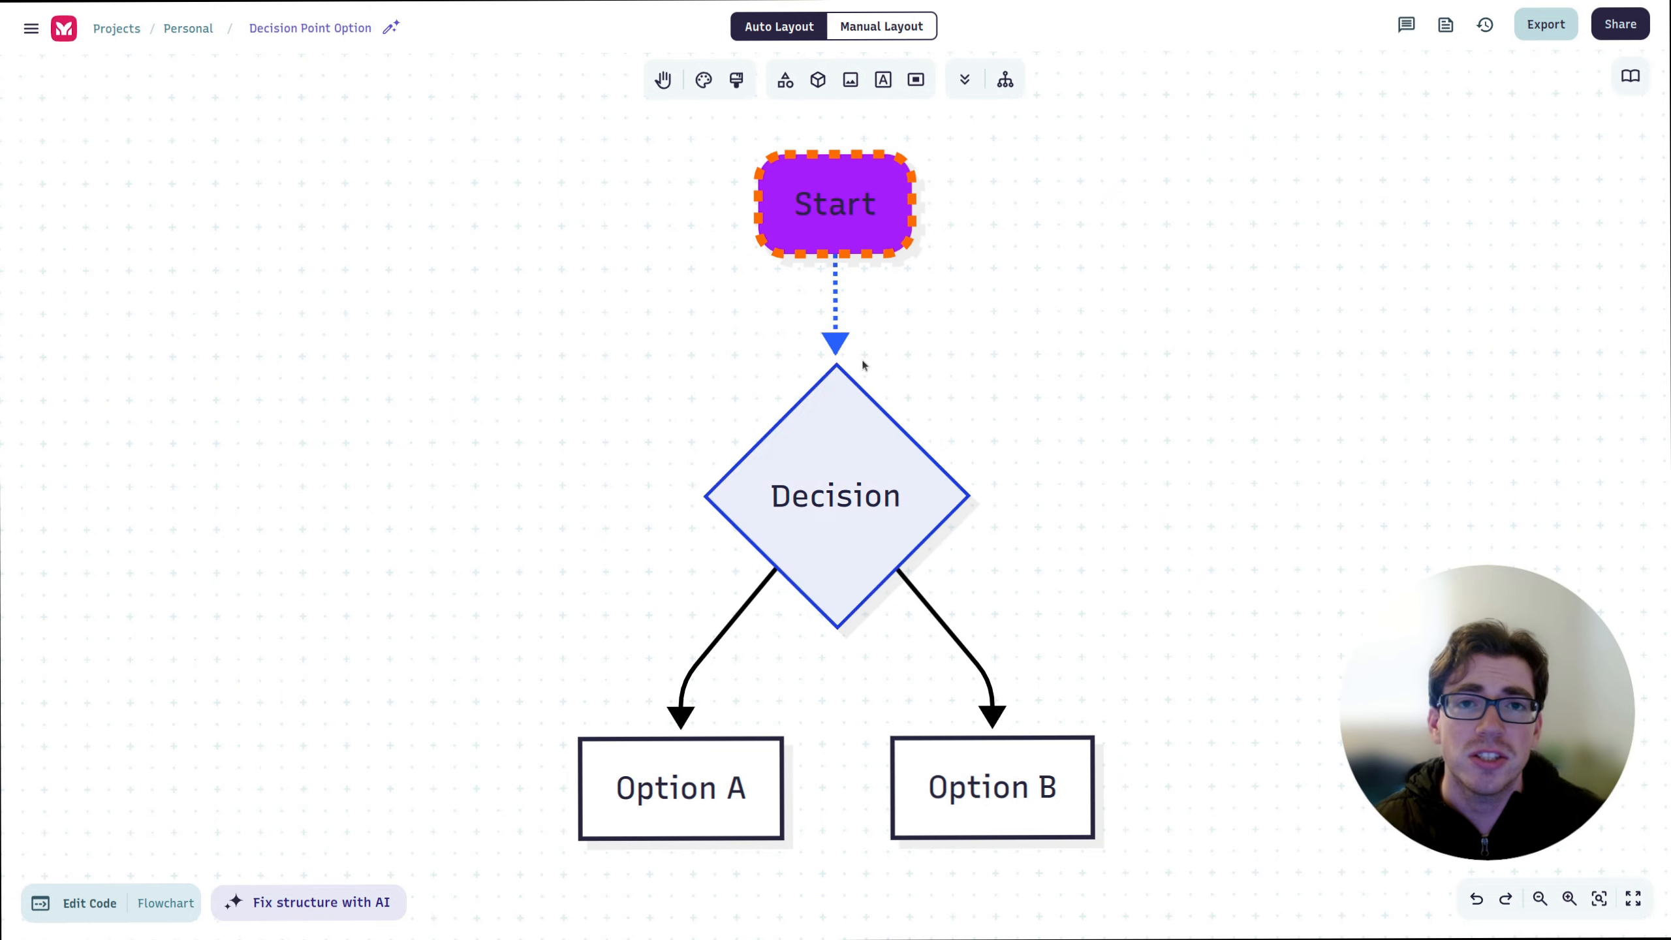
pyautogui.click(840, 314)
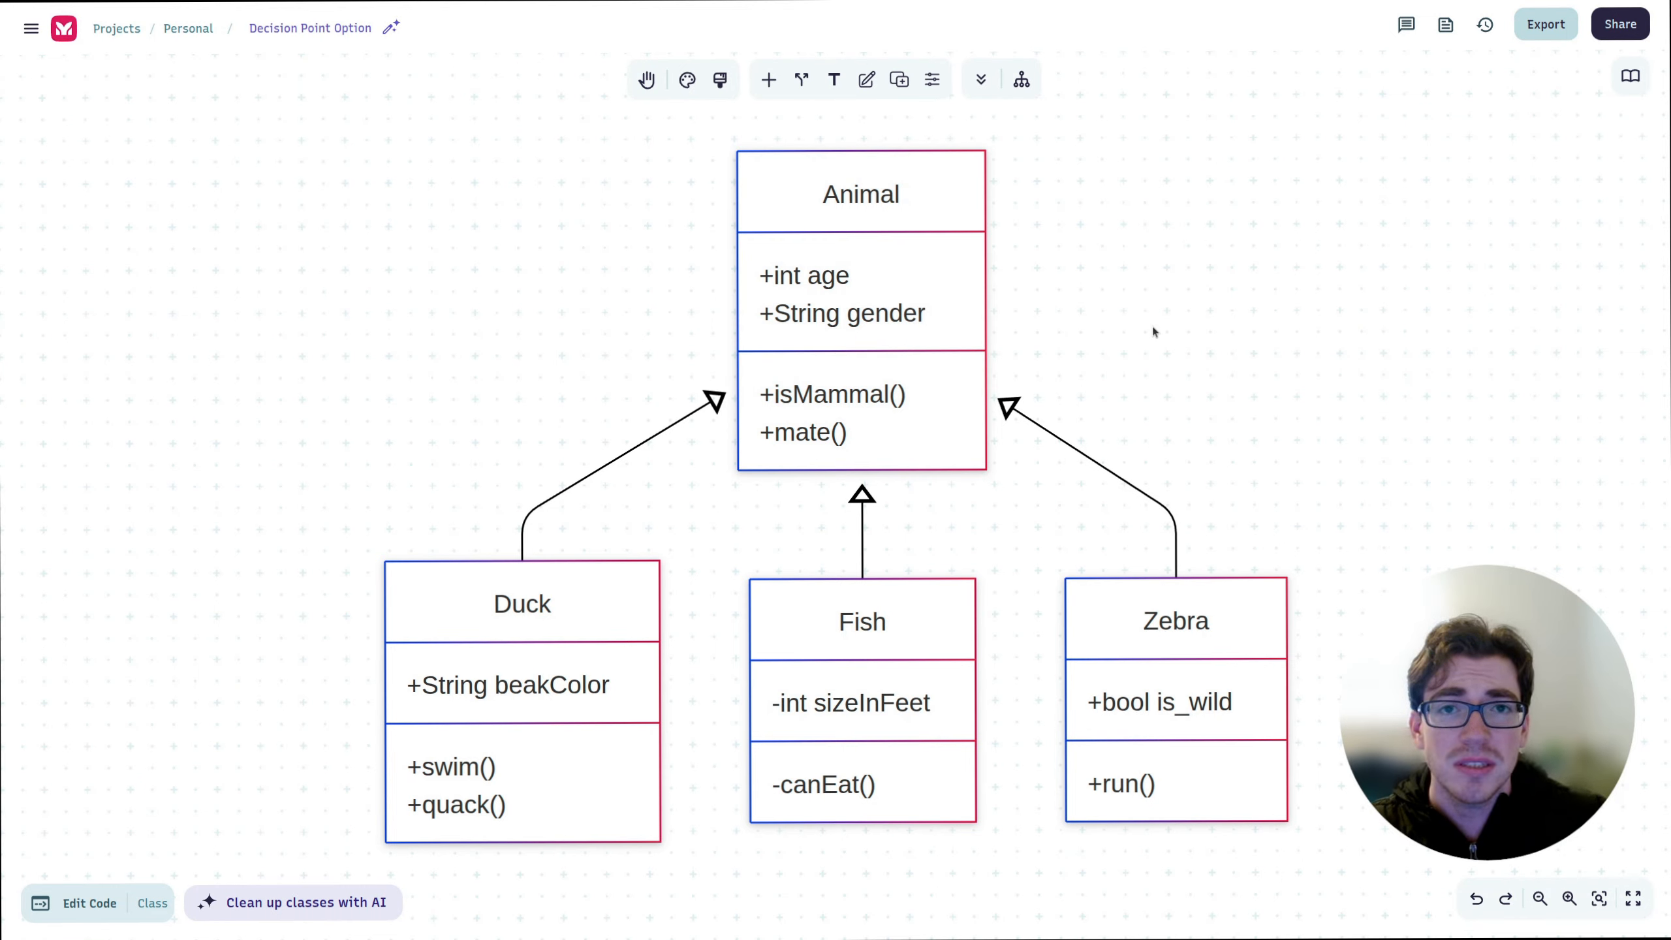
# Choose the 1..* cardinality for the relationship between the Zebra and Animal classes.
pyautogui.click(972, 342)
pyautogui.click(1063, 439)
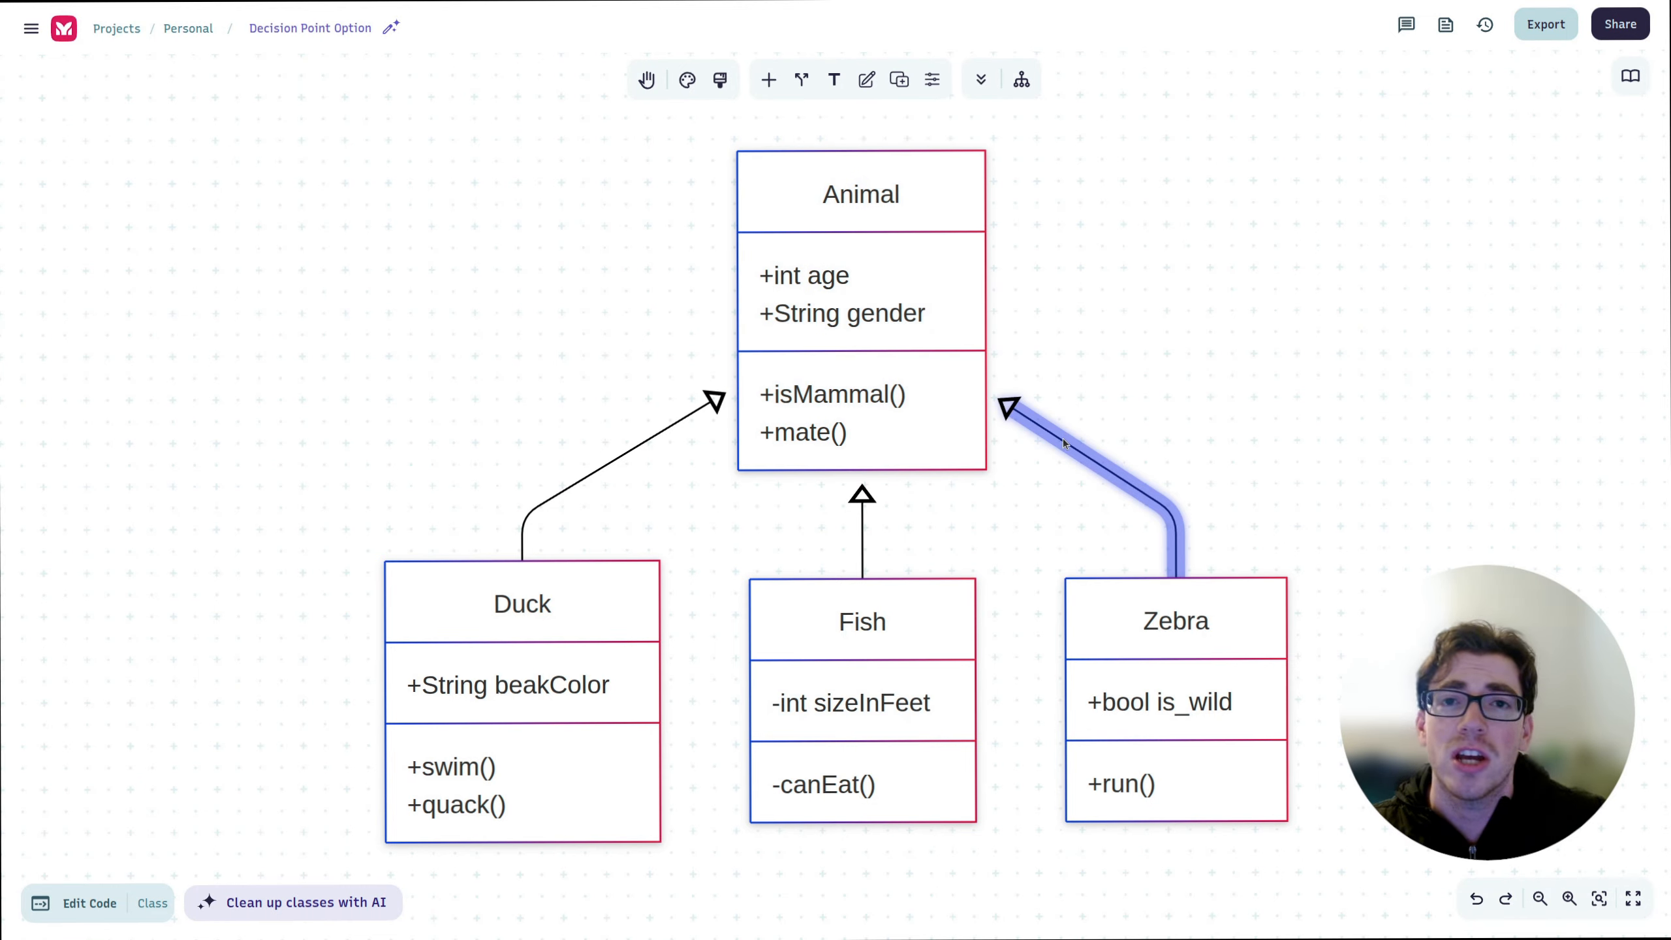
pyautogui.click(1090, 269)
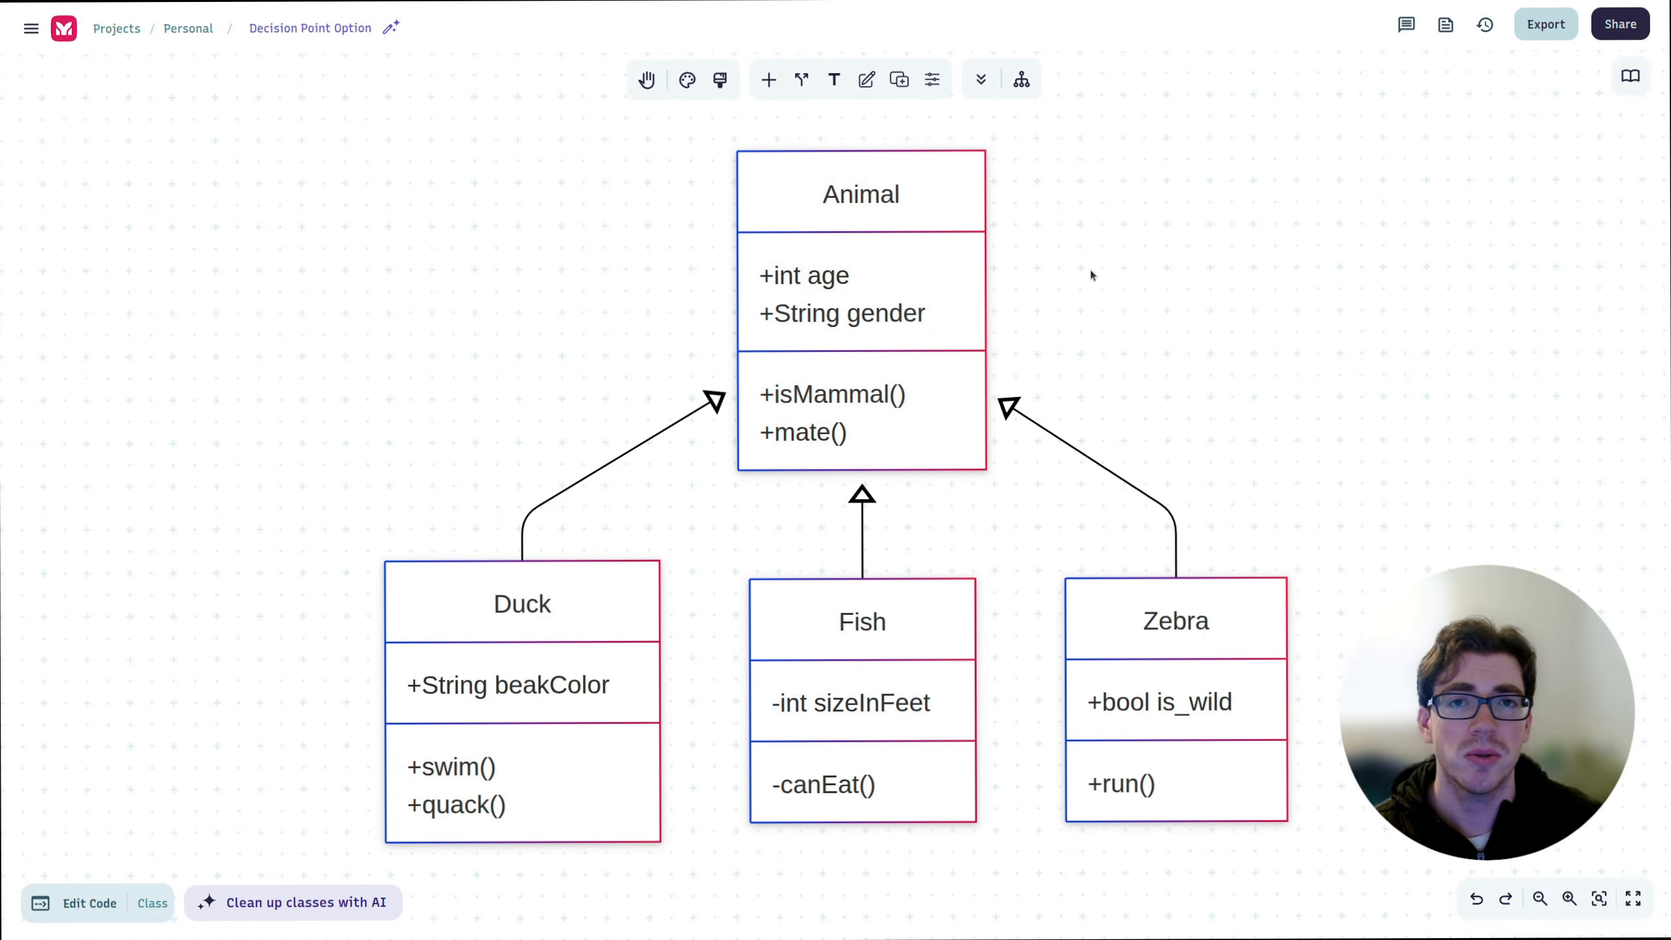
pyautogui.click(932, 370)
pyautogui.click(1195, 326)
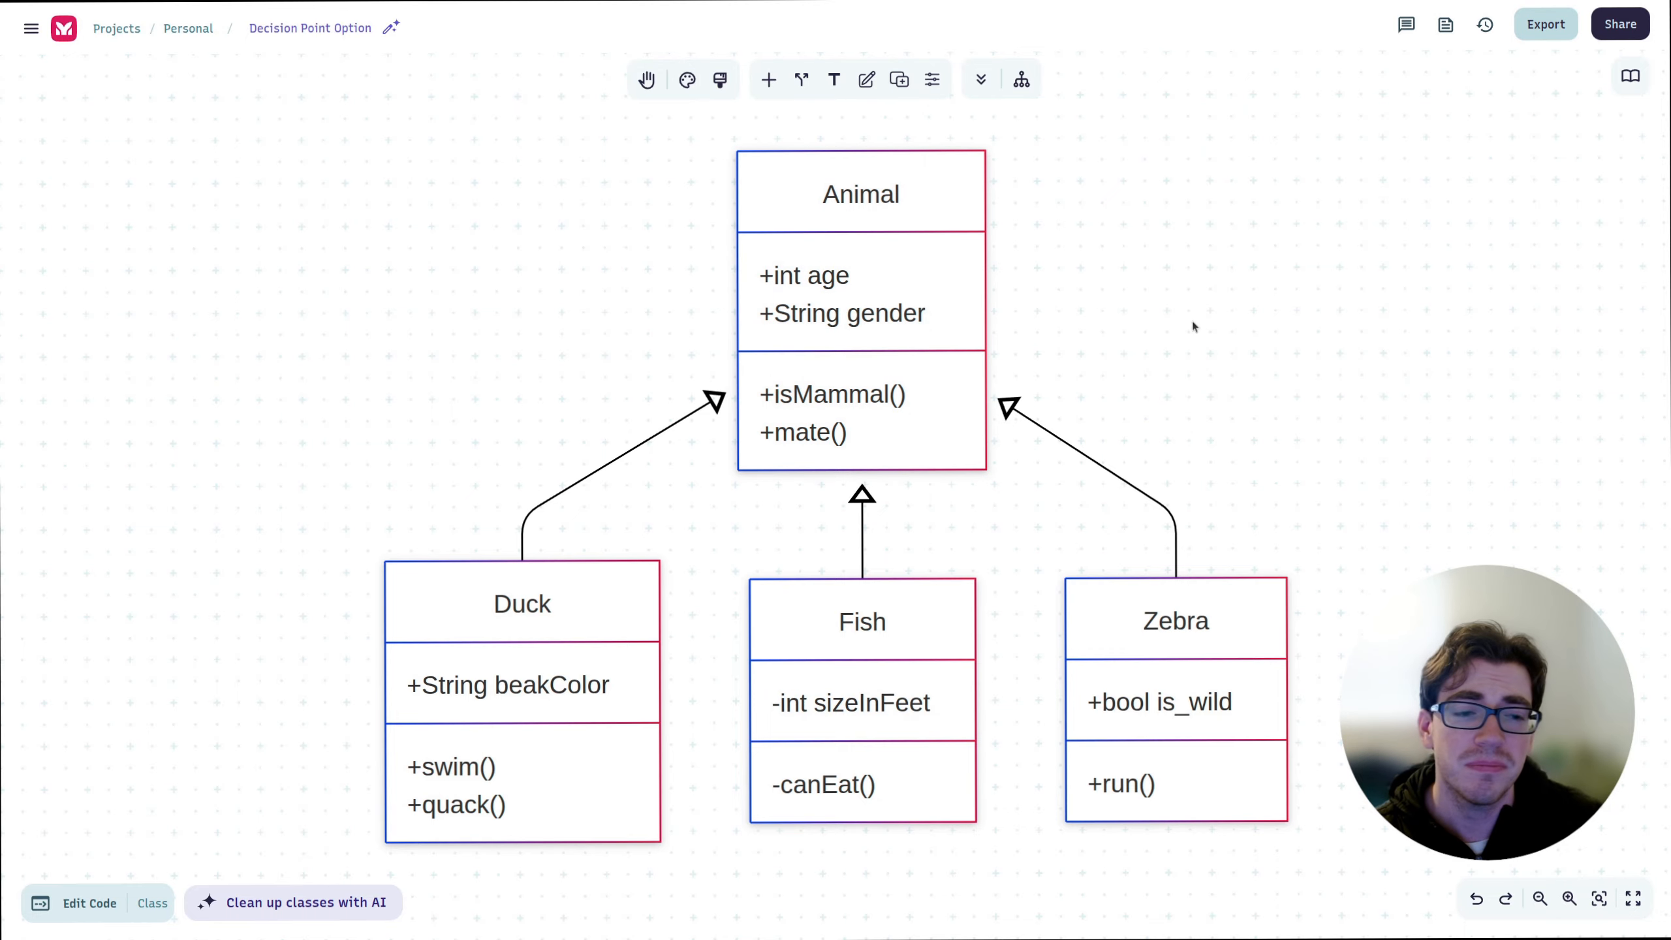
pyautogui.click(1115, 474)
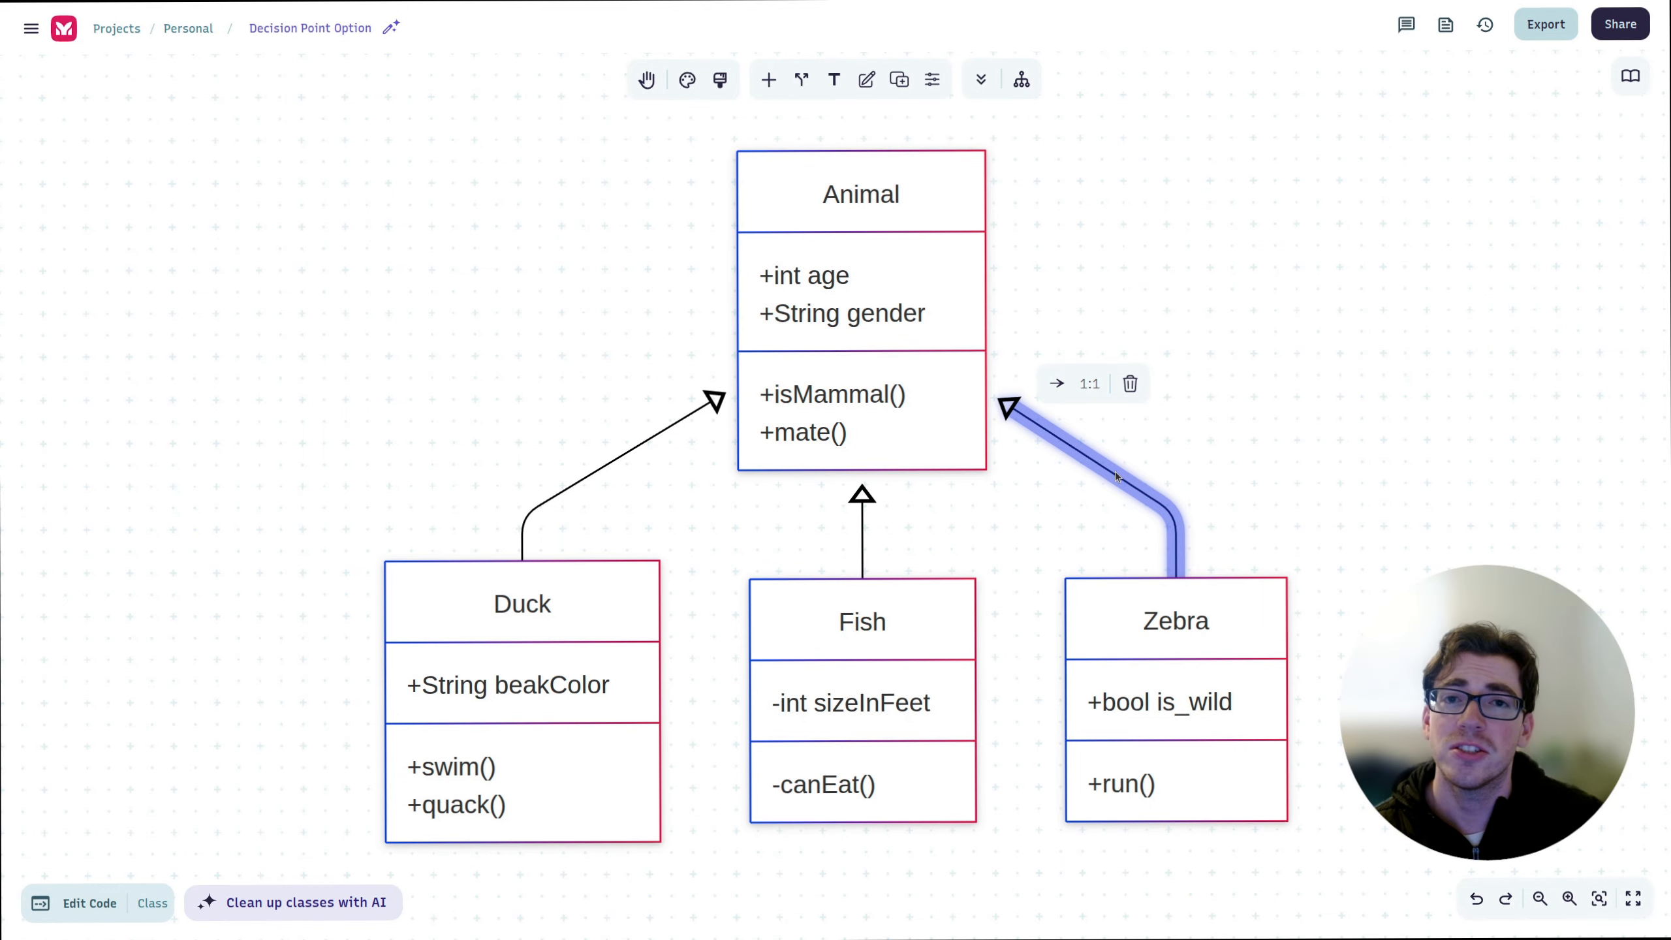
pyautogui.click(1089, 385)
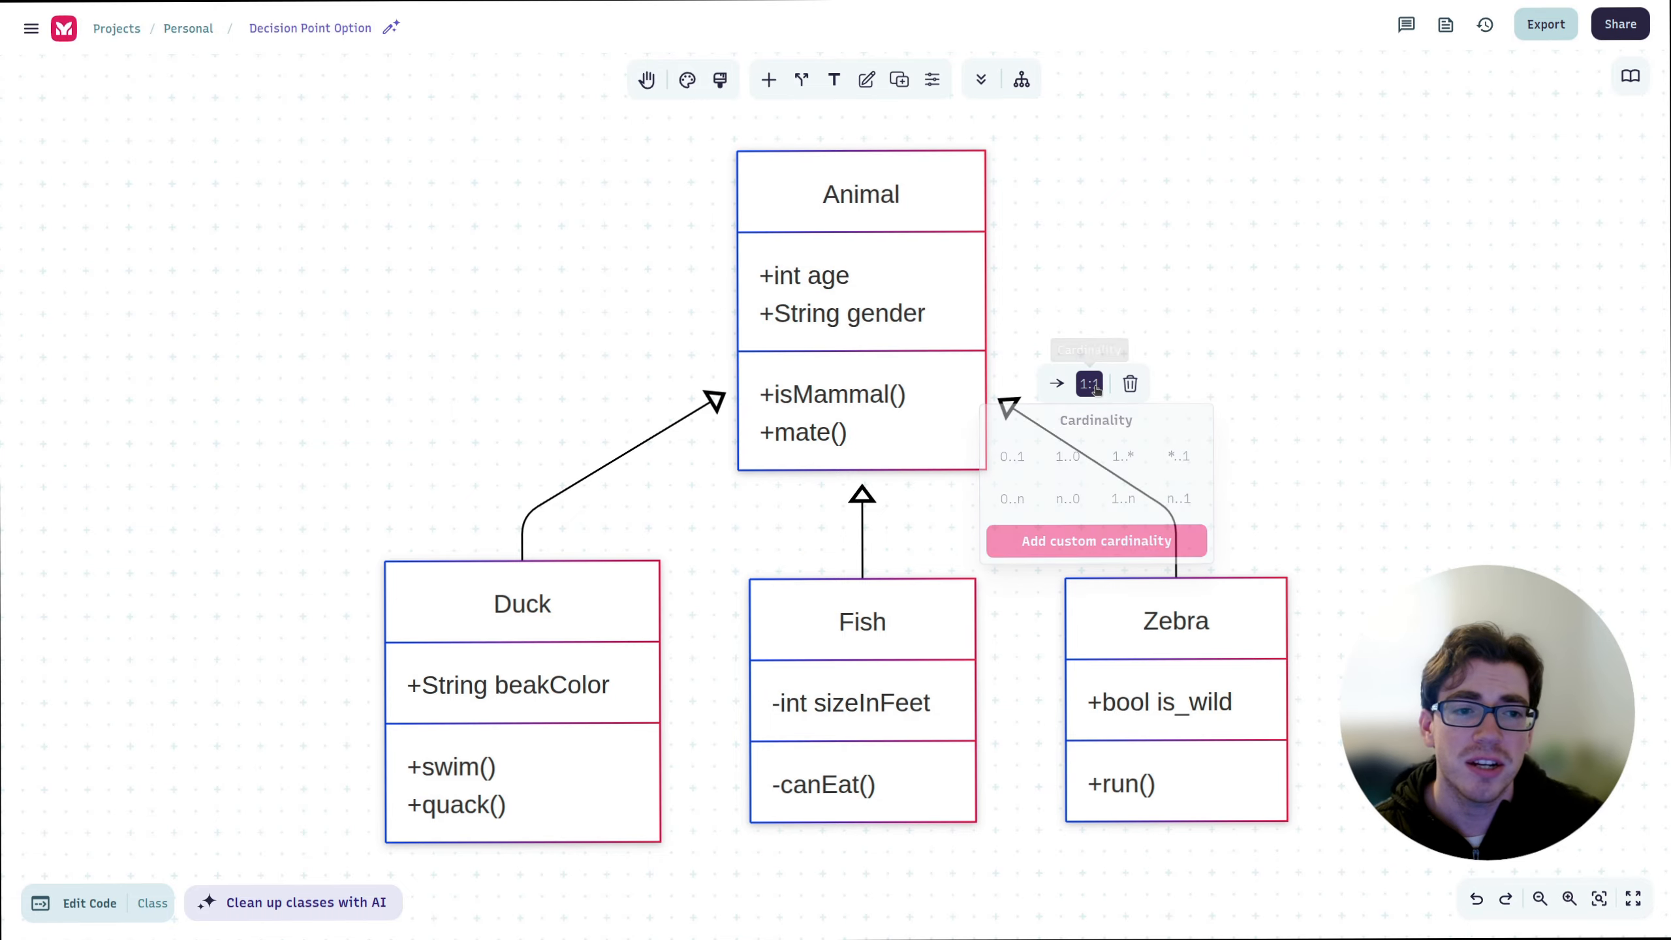
pyautogui.click(1116, 456)
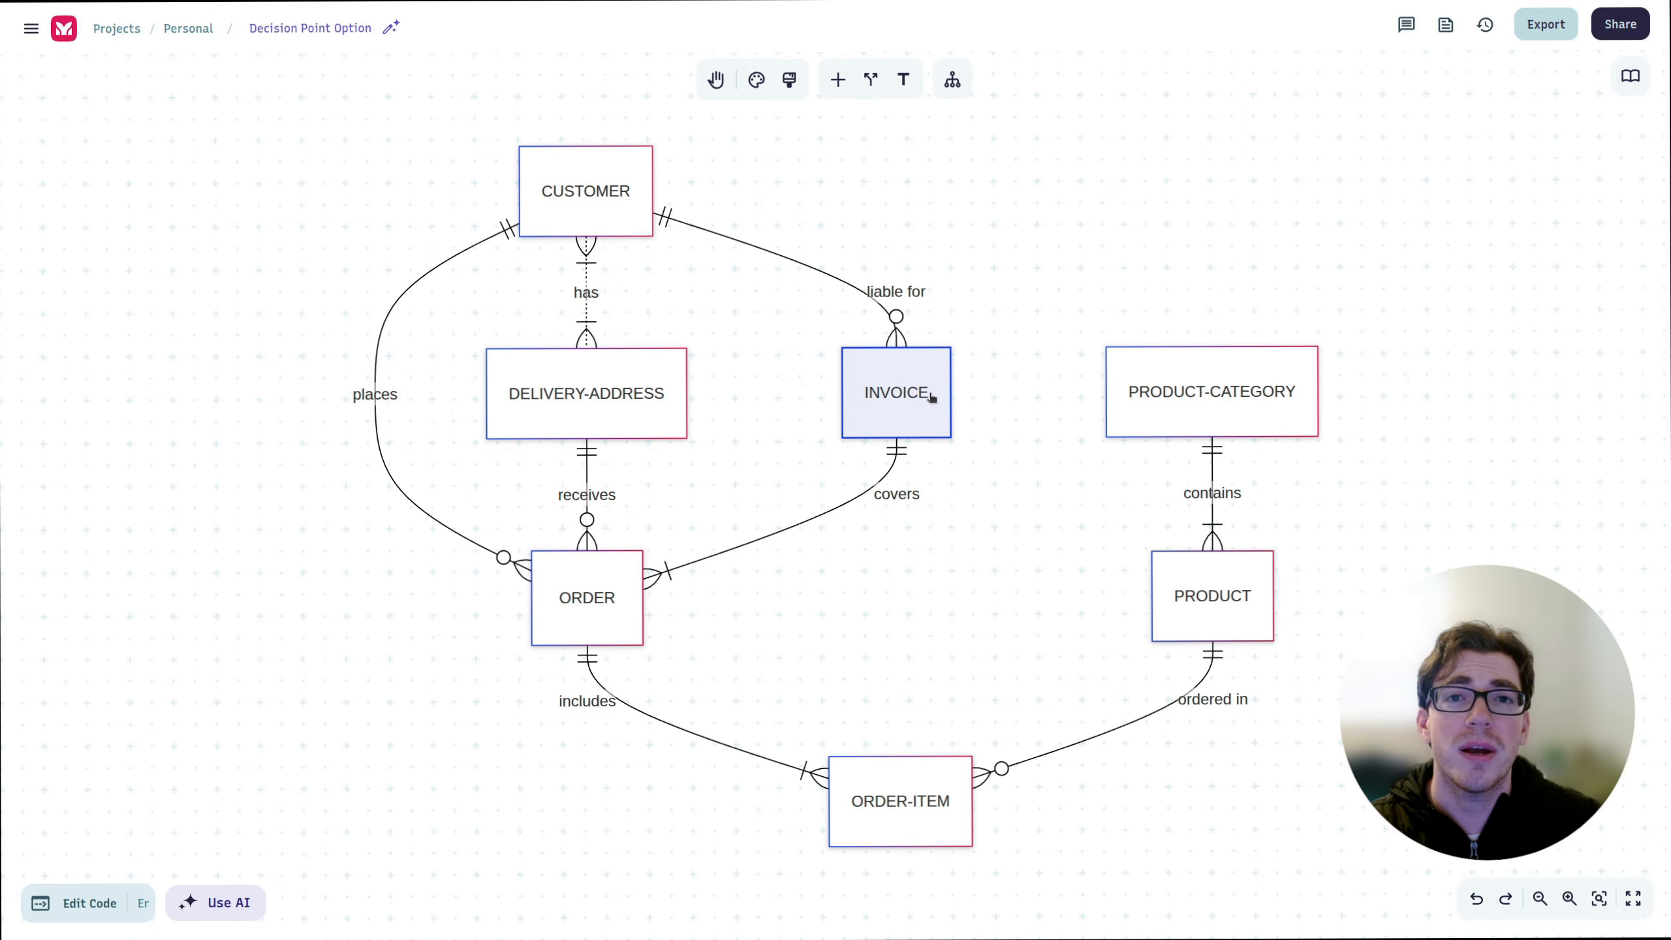
pyautogui.click(931, 388)
pyautogui.click(830, 278)
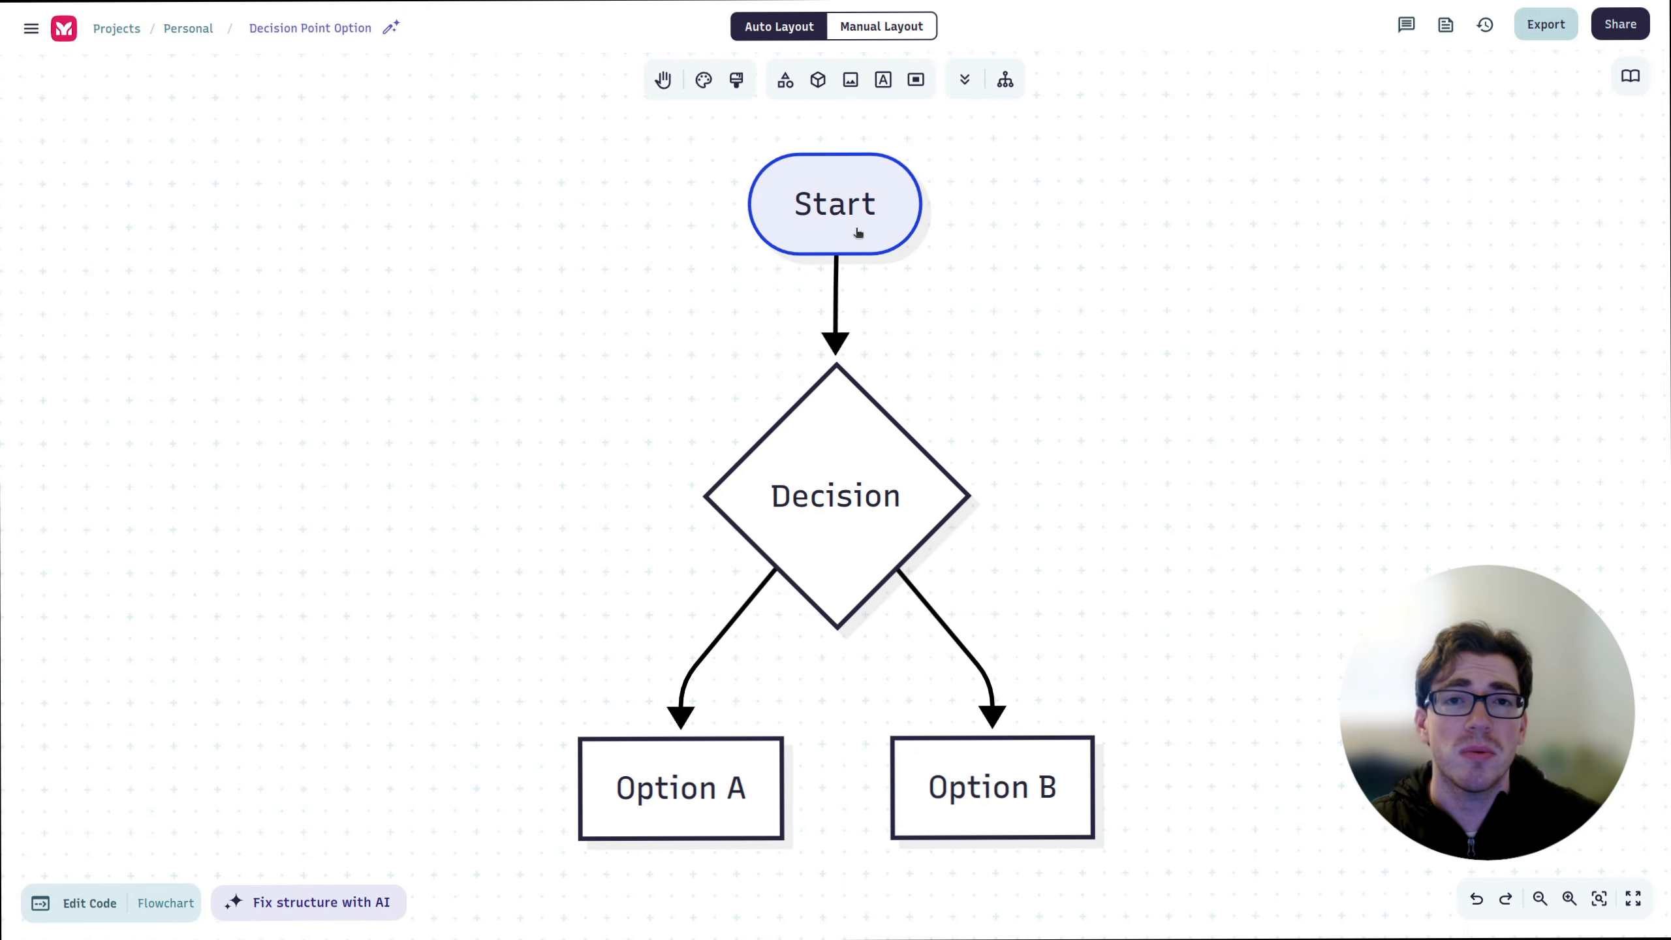
# Rename the Start node to "Label" and open the text label of the arrow beneath it for editing.
pyautogui.doubleClick(857, 230)
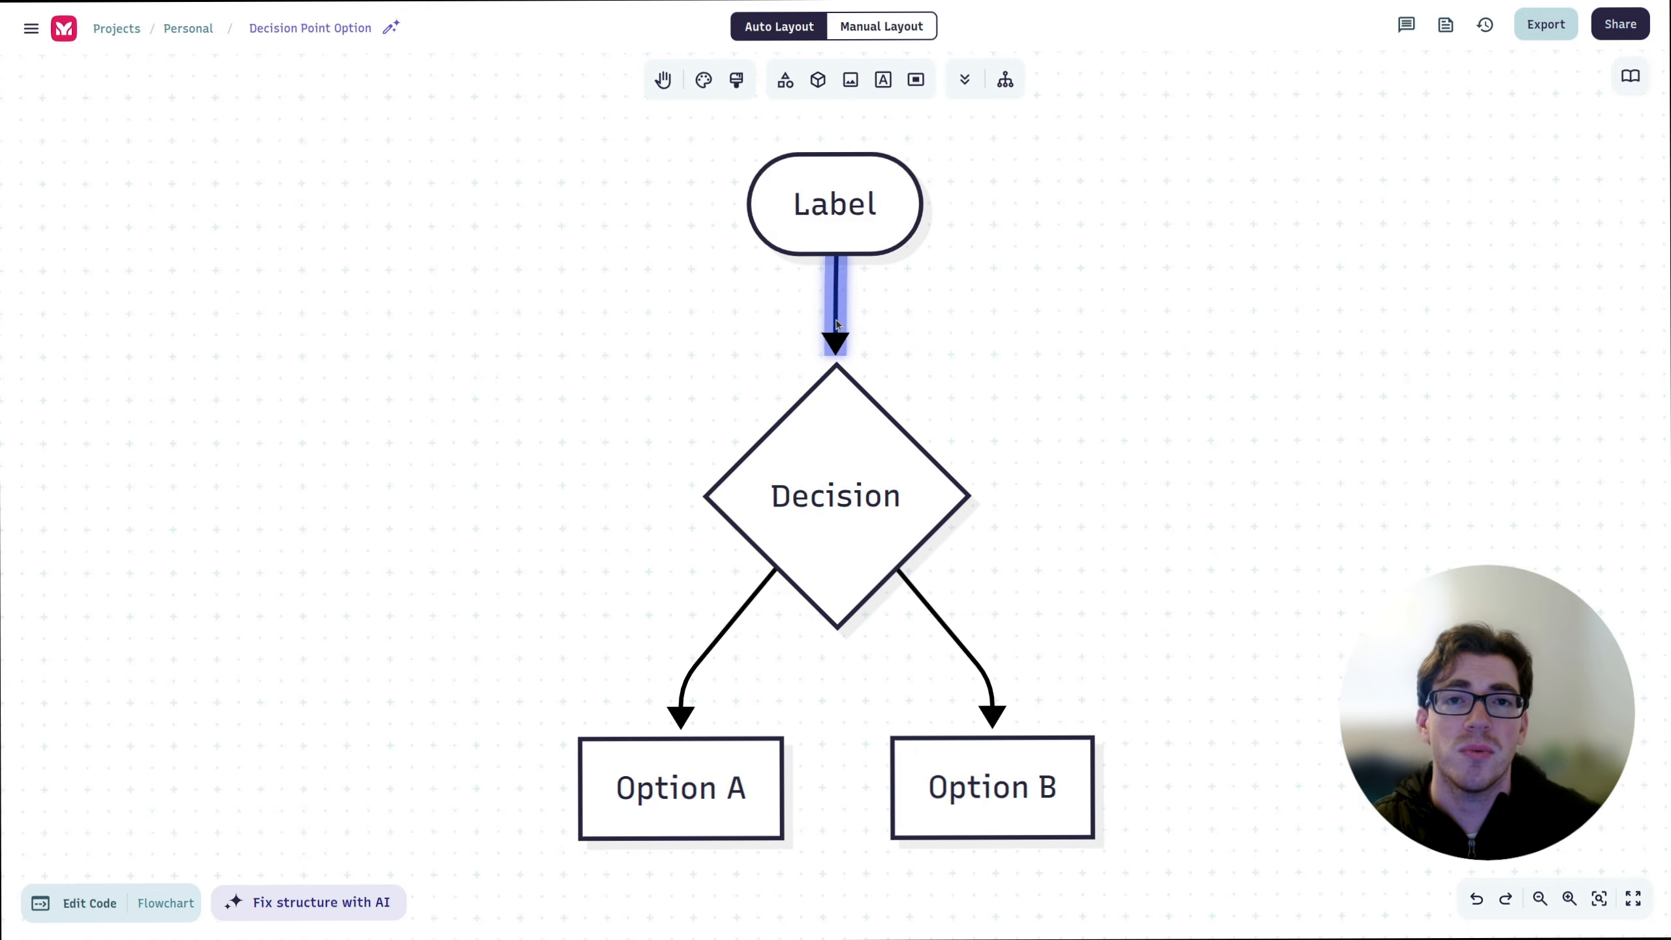
pyautogui.doubleClick(836, 303)
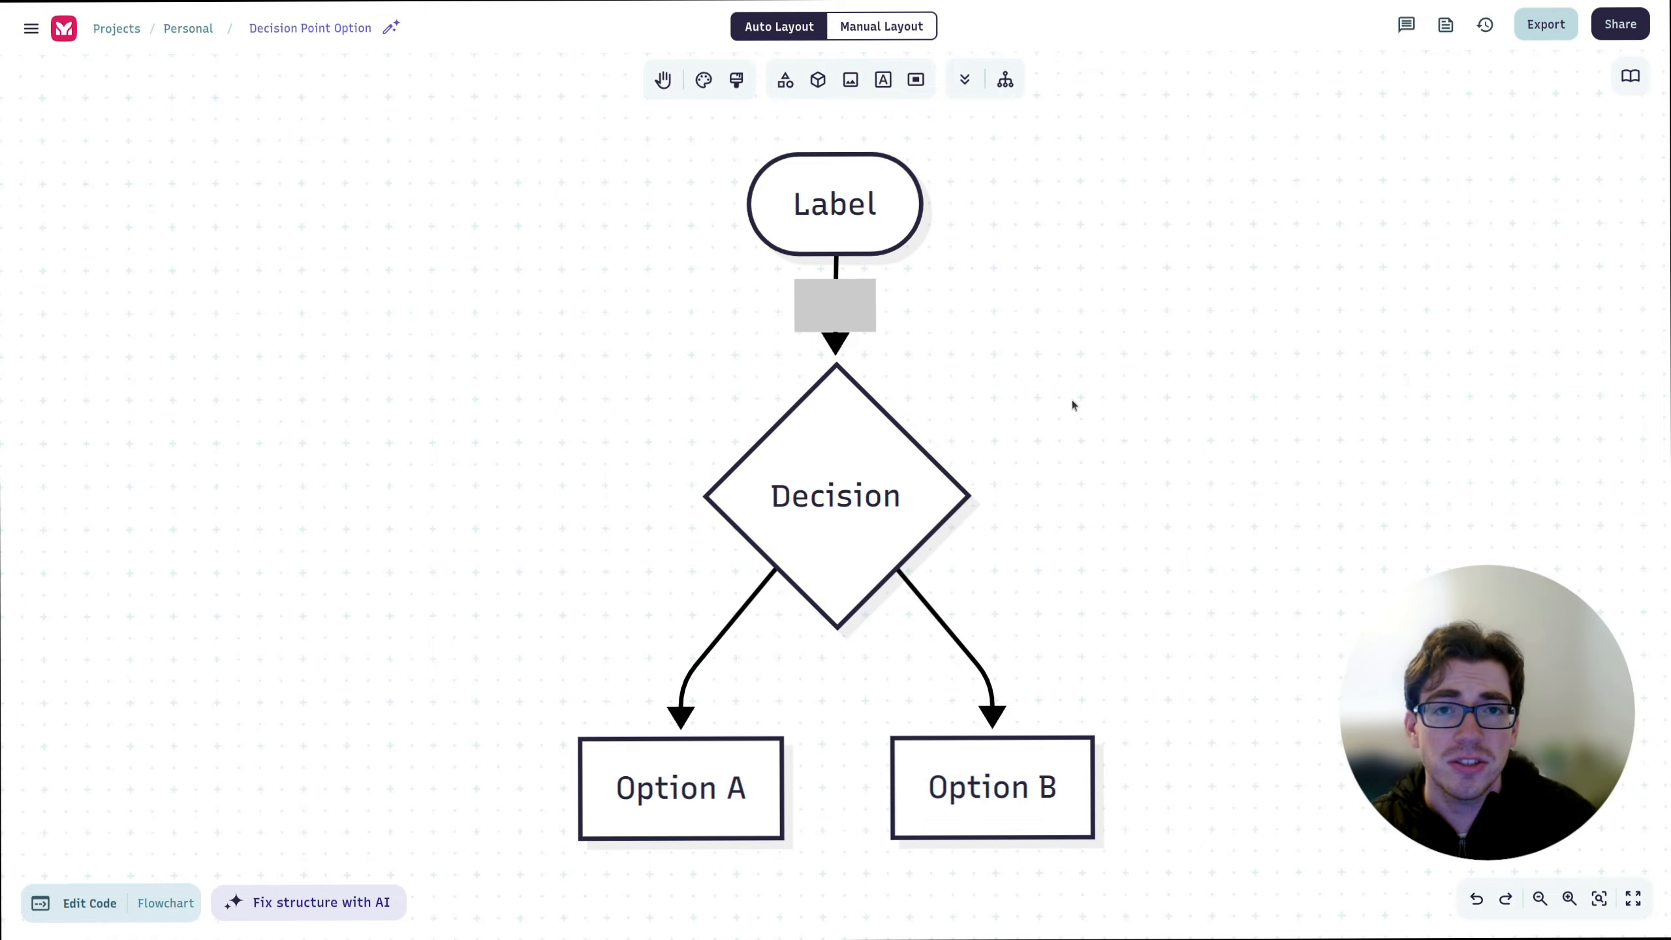
pyautogui.write('hi')
pyautogui.press('Return')
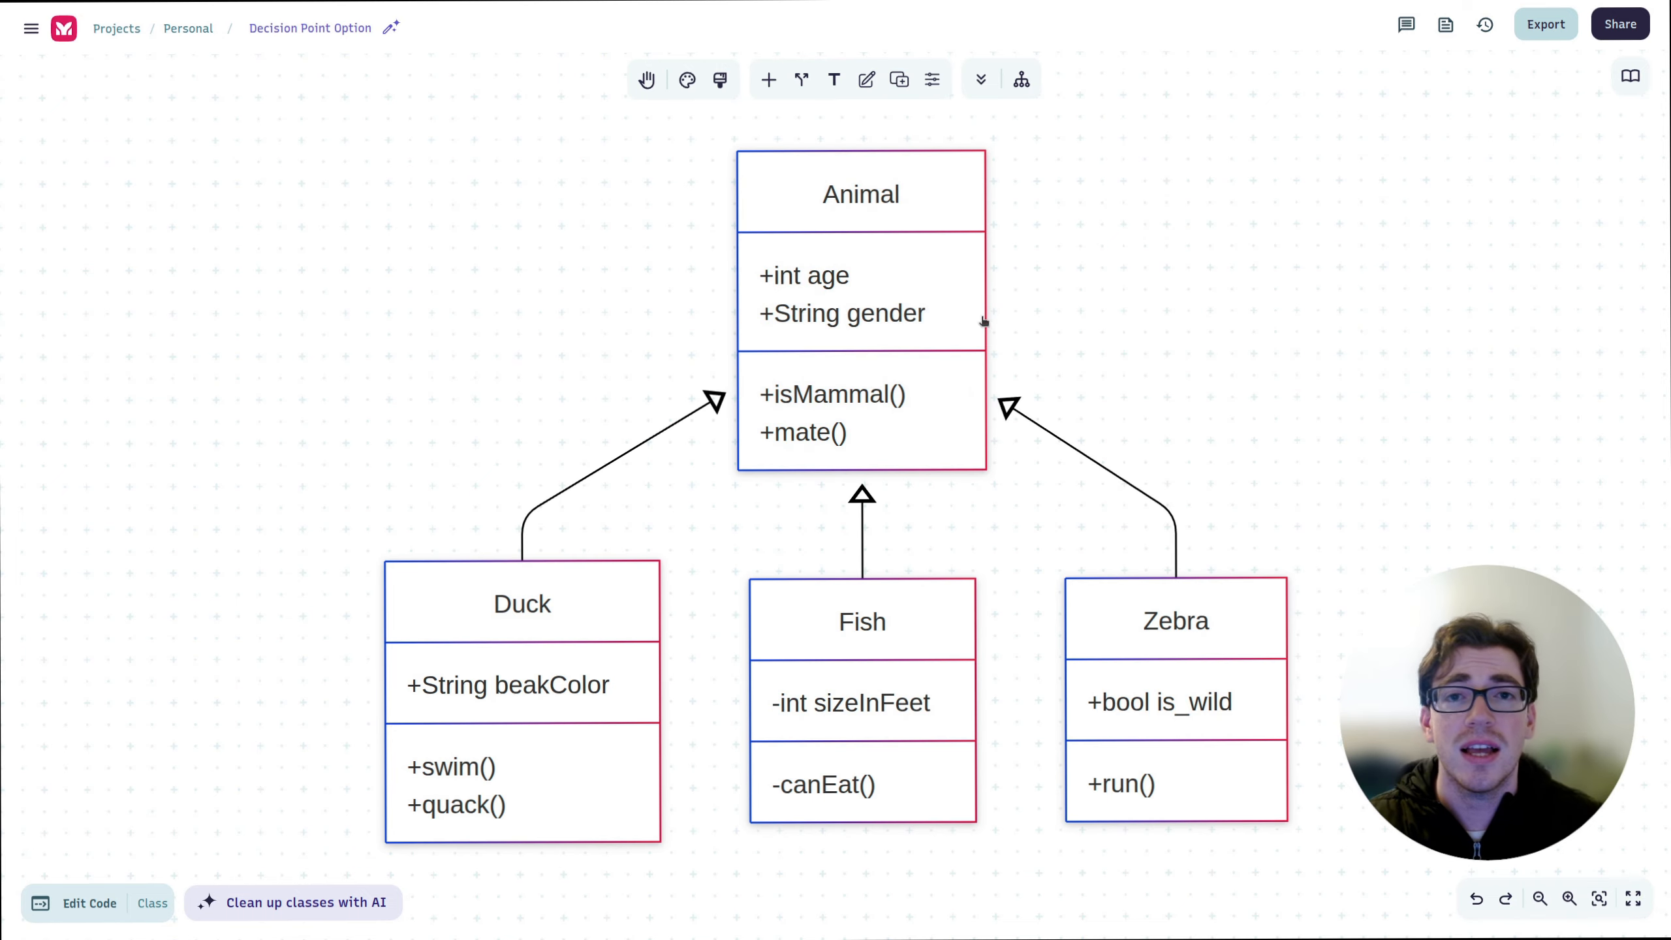
# Review the Animal class's annotation, name, attributes and methods in its class editor.
pyautogui.doubleClick(981, 321)
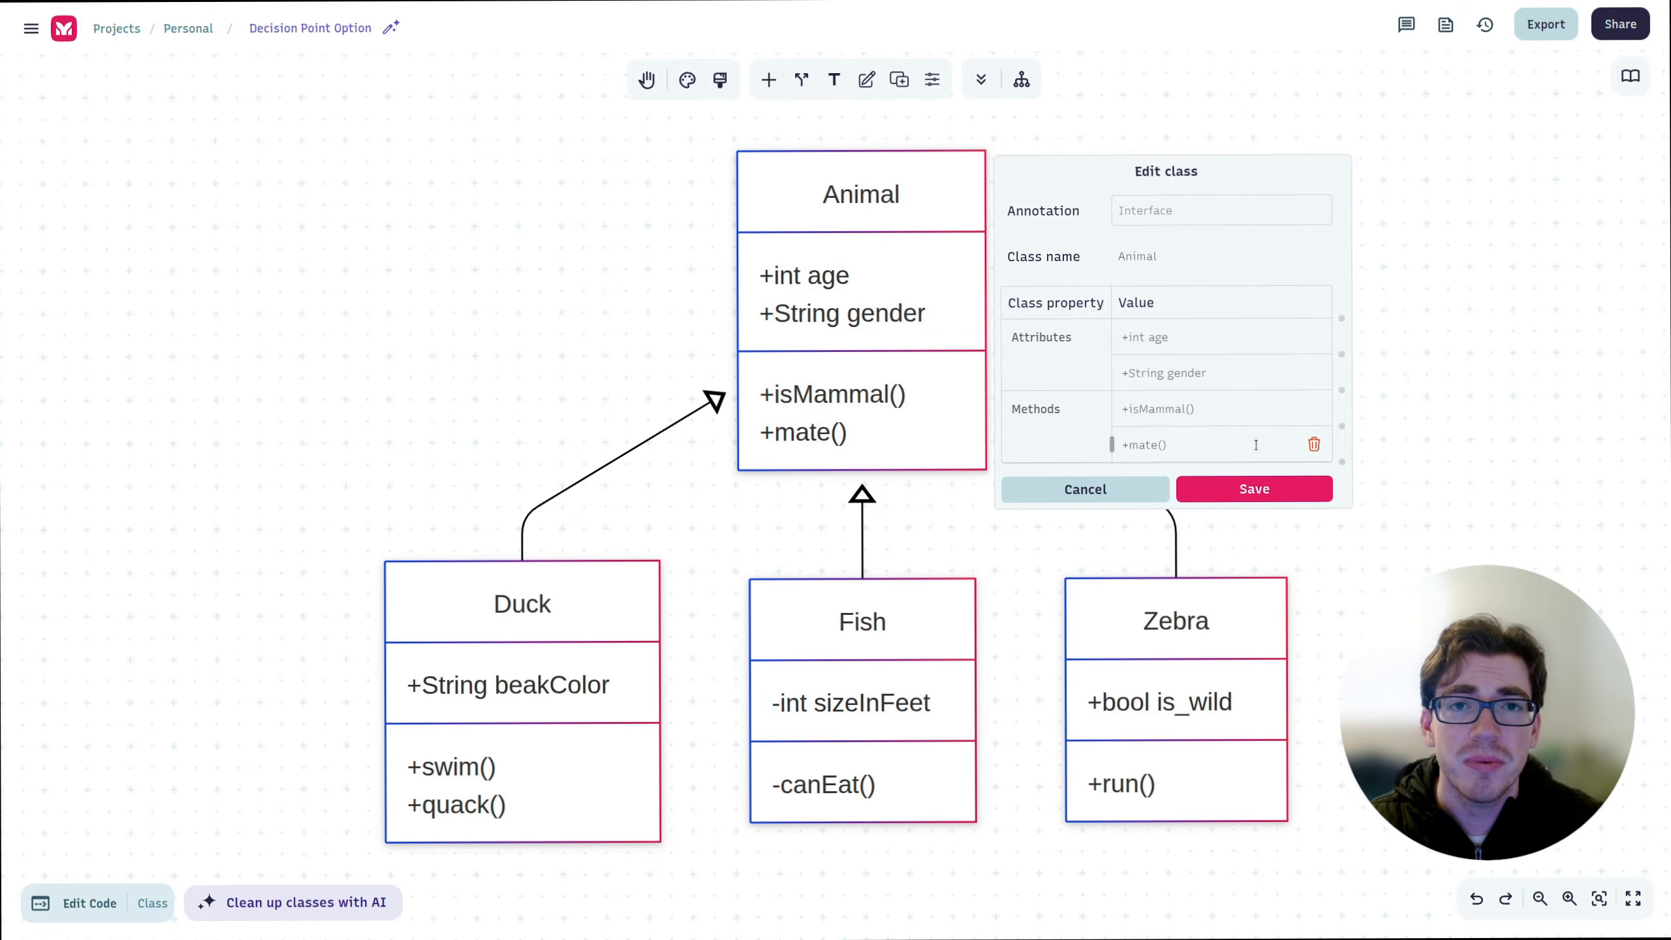
pyautogui.click(1158, 493)
pyautogui.doubleClick(1146, 494)
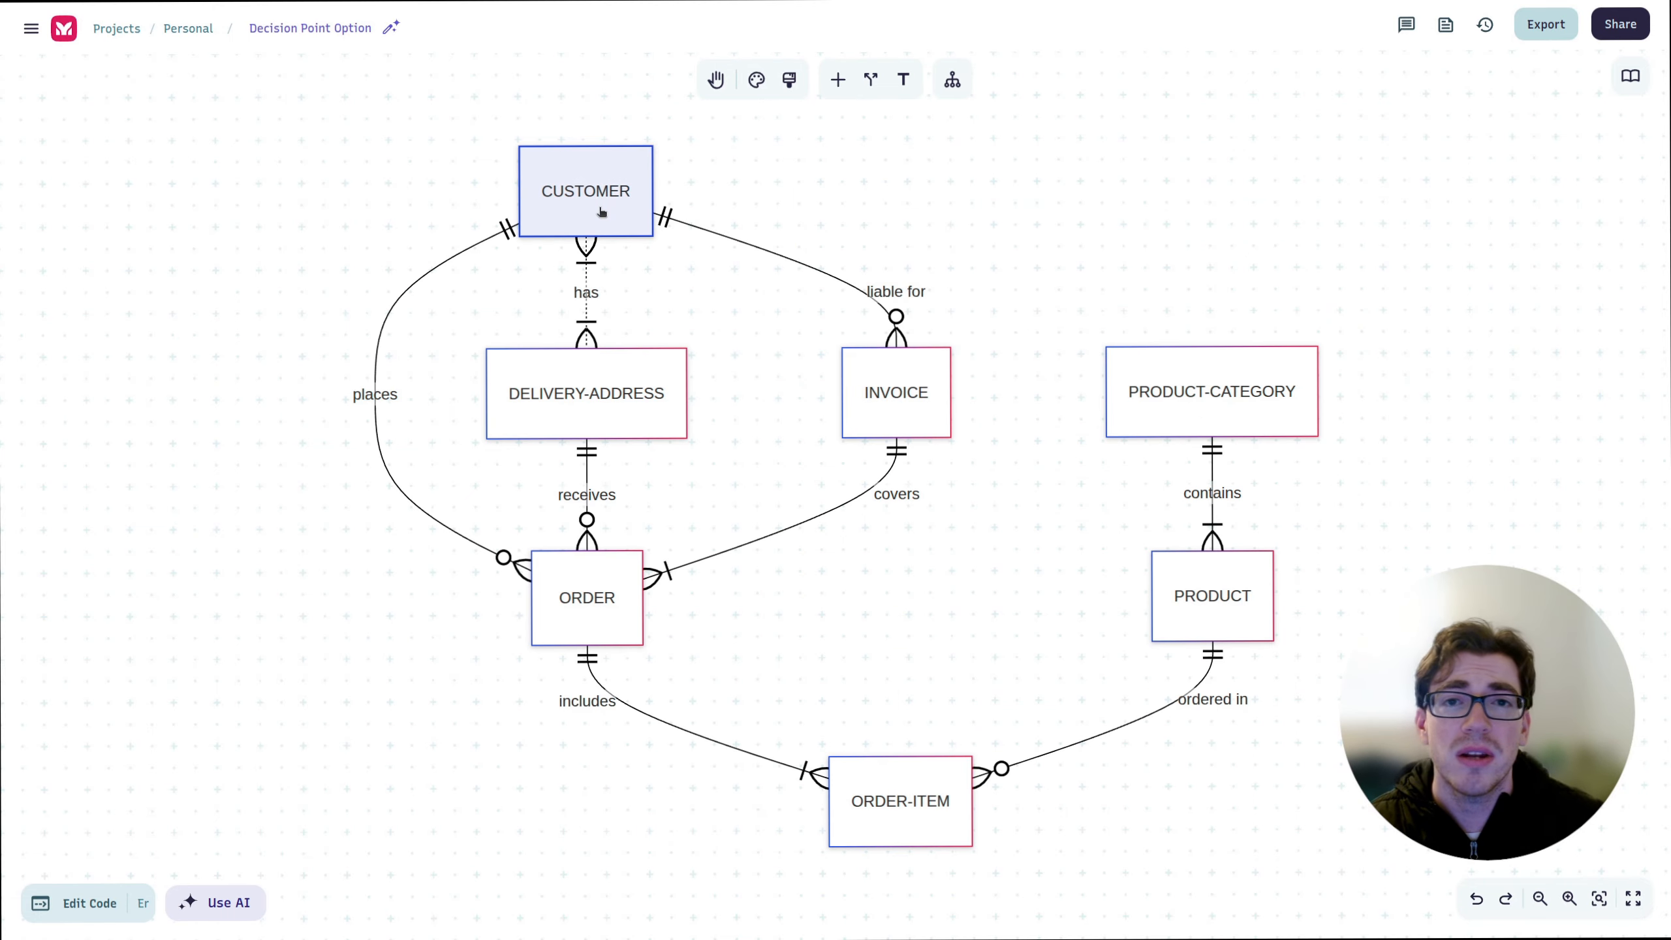
# Review the CUSTOMER entity's name and attribute table in its attribute editor.
pyautogui.doubleClick(596, 212)
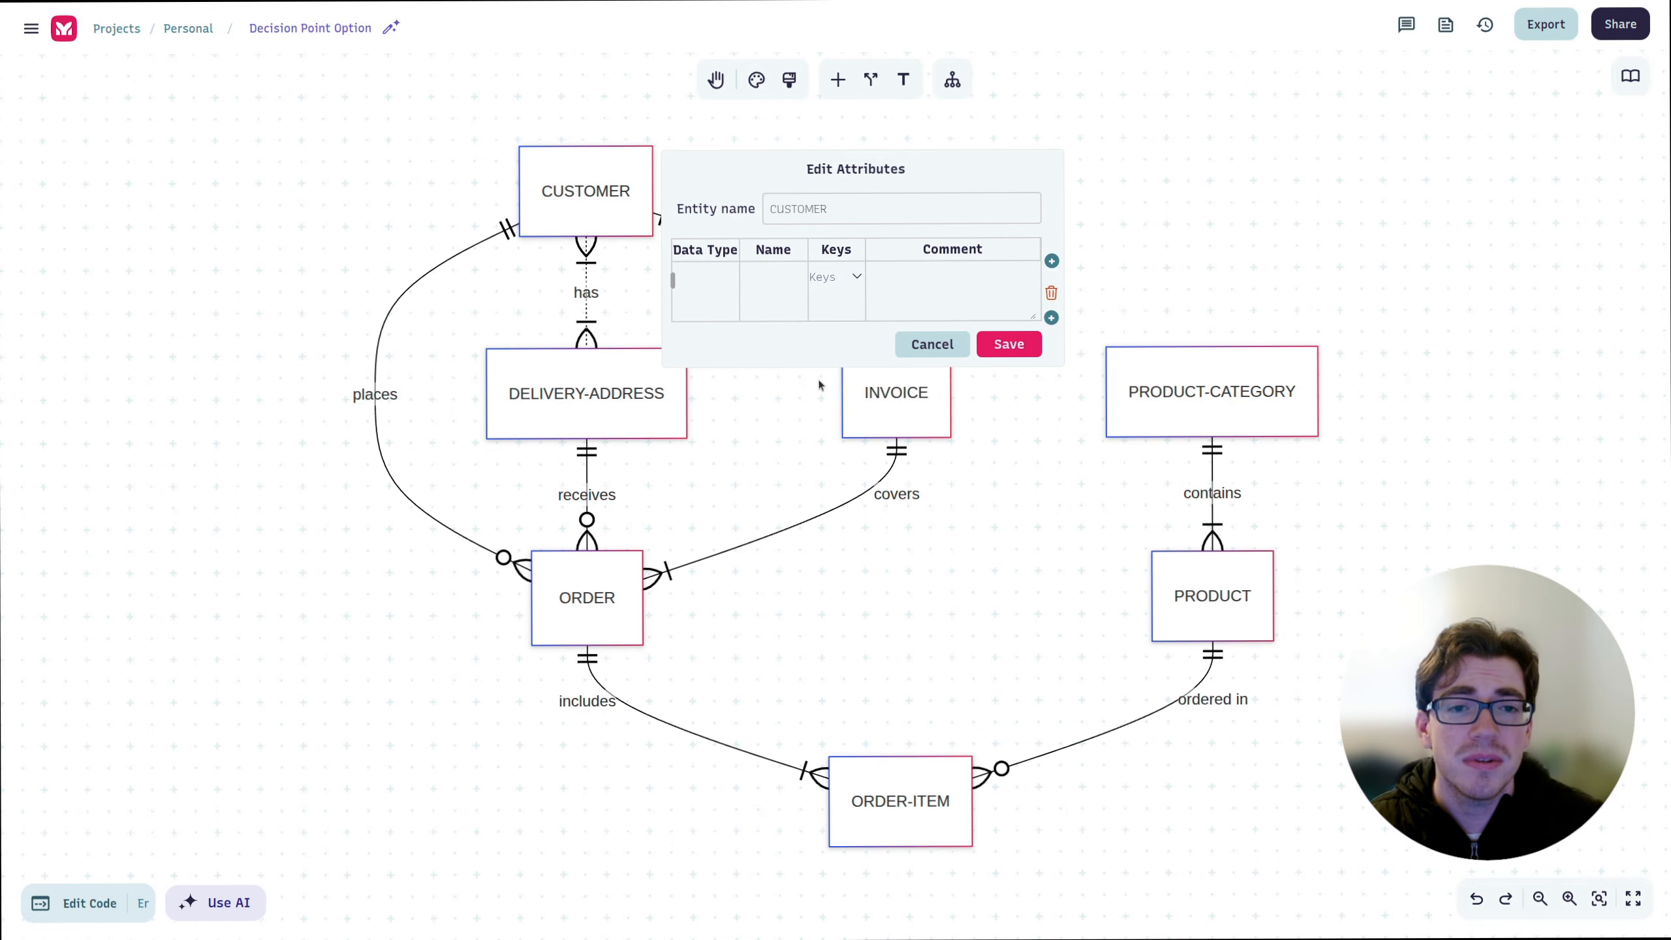
pyautogui.click(878, 490)
pyautogui.doubleClick(878, 491)
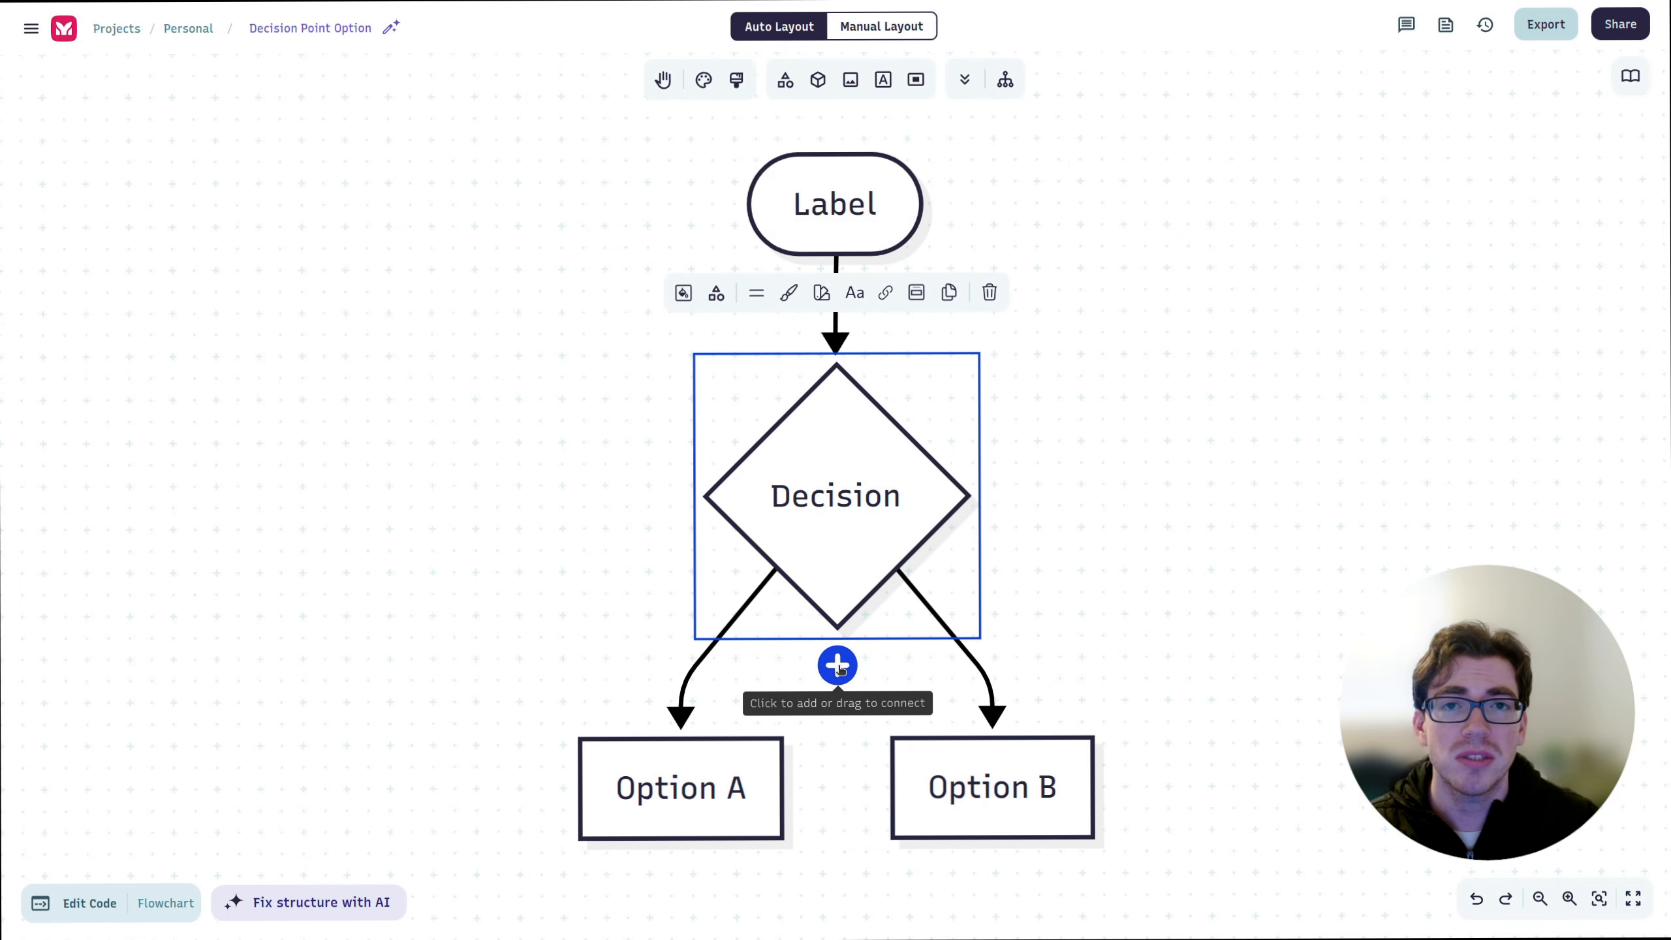
# Try adding a new node from Decision and a second connection from Decision to Option A, undoing each.
pyautogui.click(838, 667)
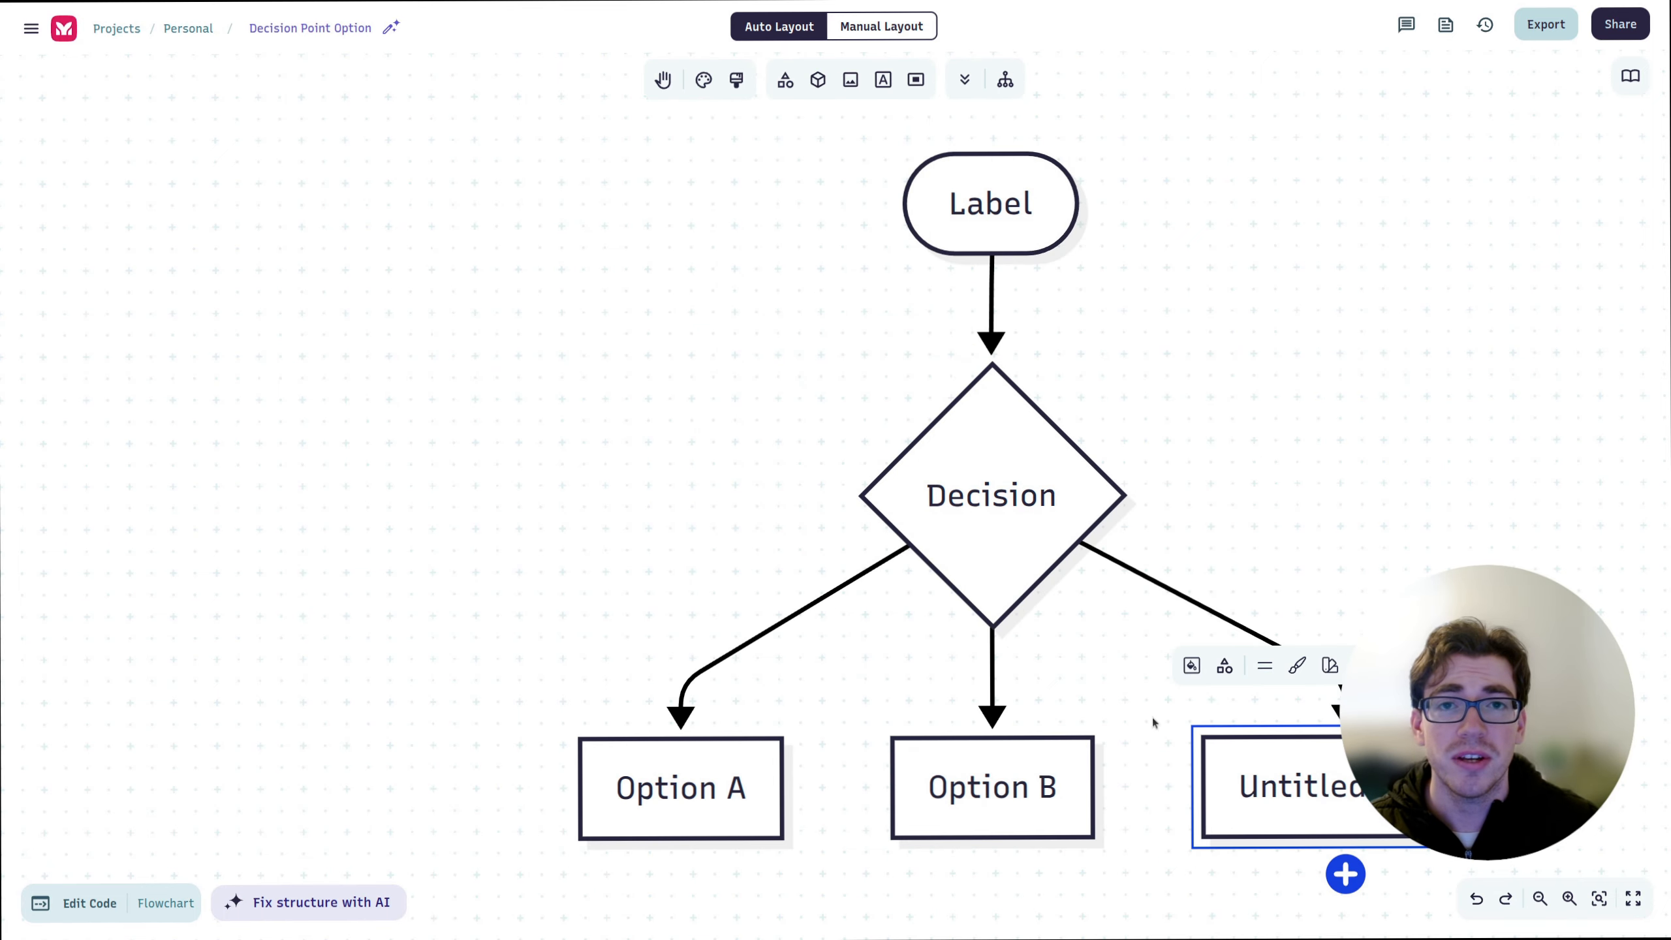
pyautogui.hotkey('ctrl', 'z')
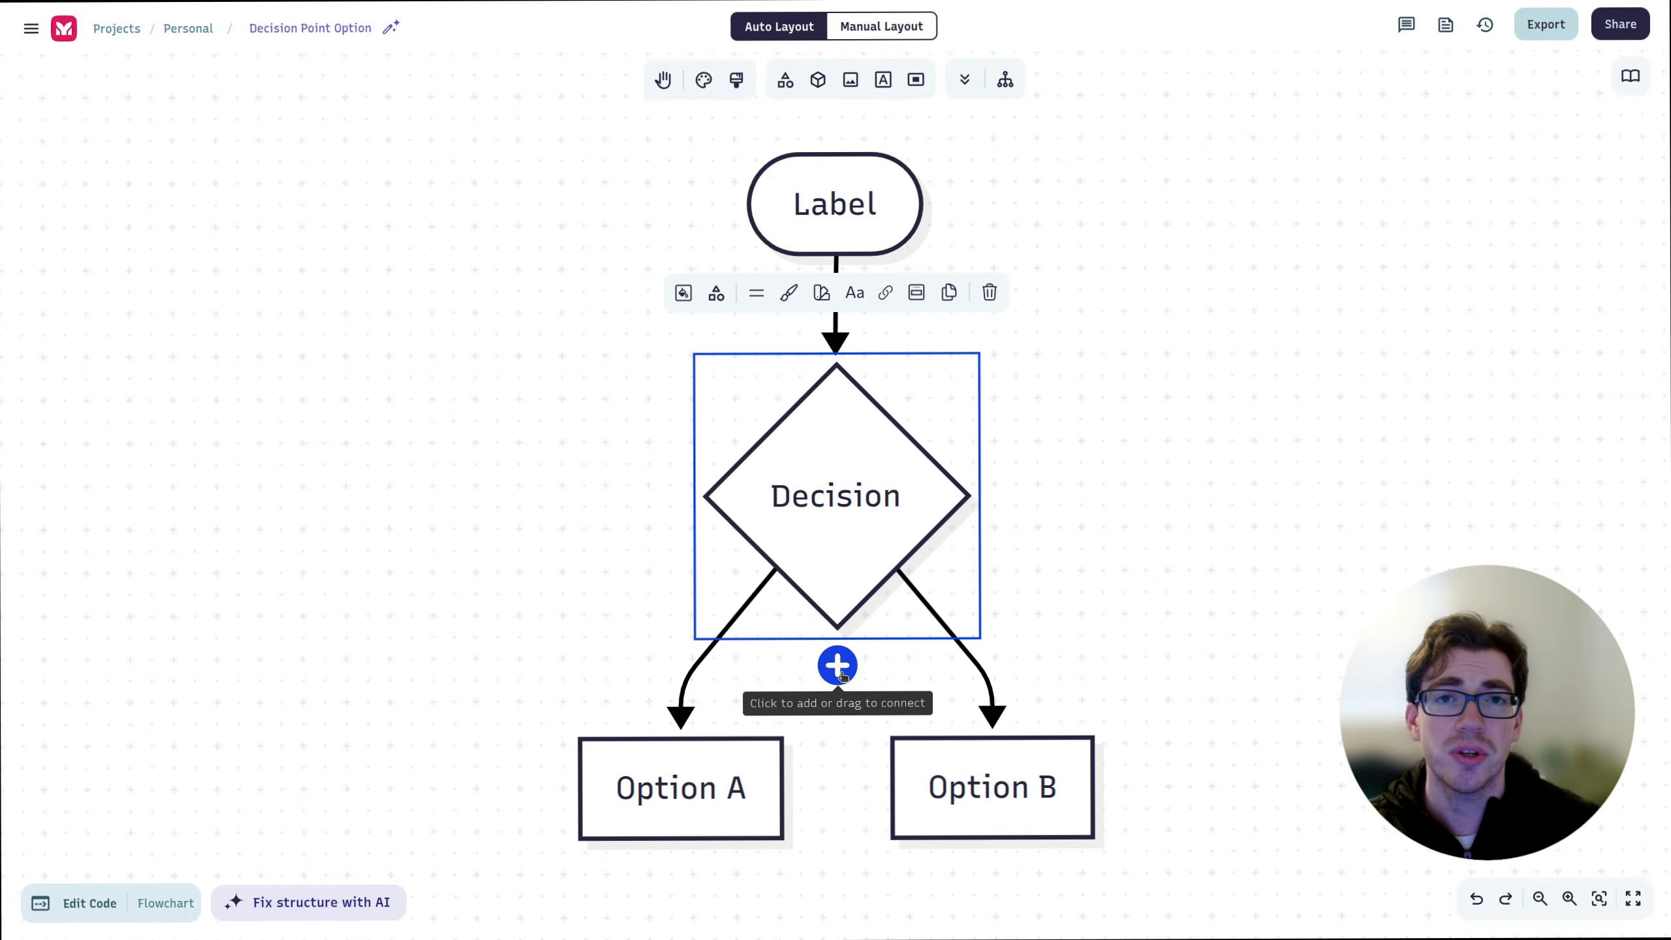
pyautogui.moveTo(835, 665); pyautogui.dragTo(714, 758)
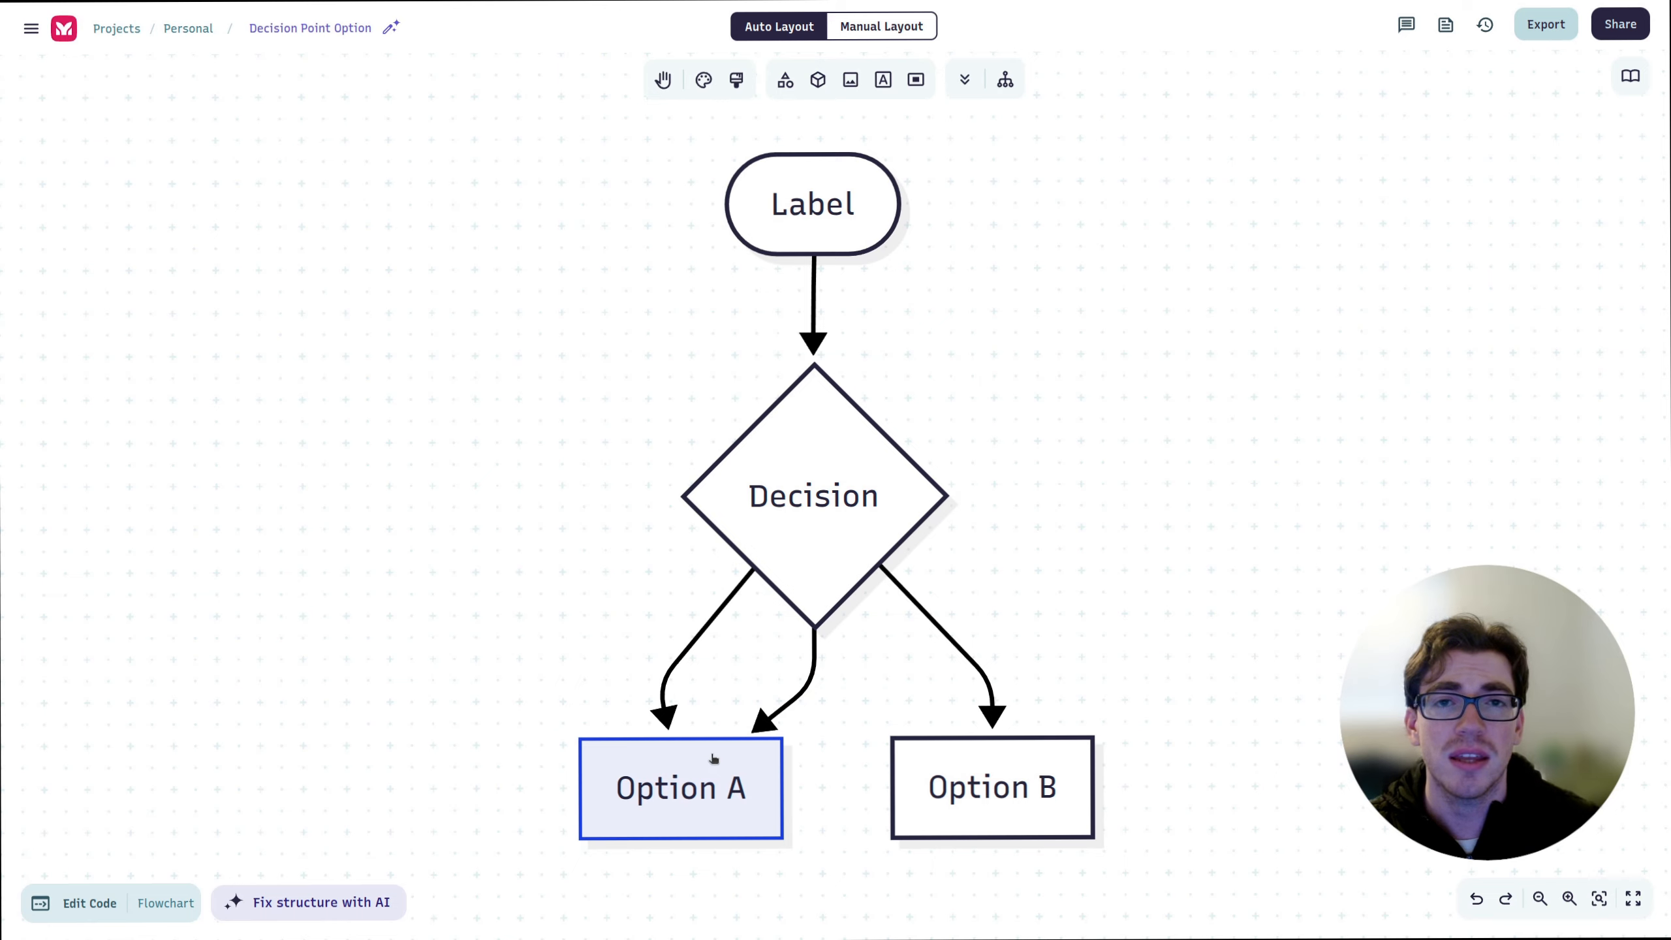
pyautogui.hotkey('ctrl', 'z')
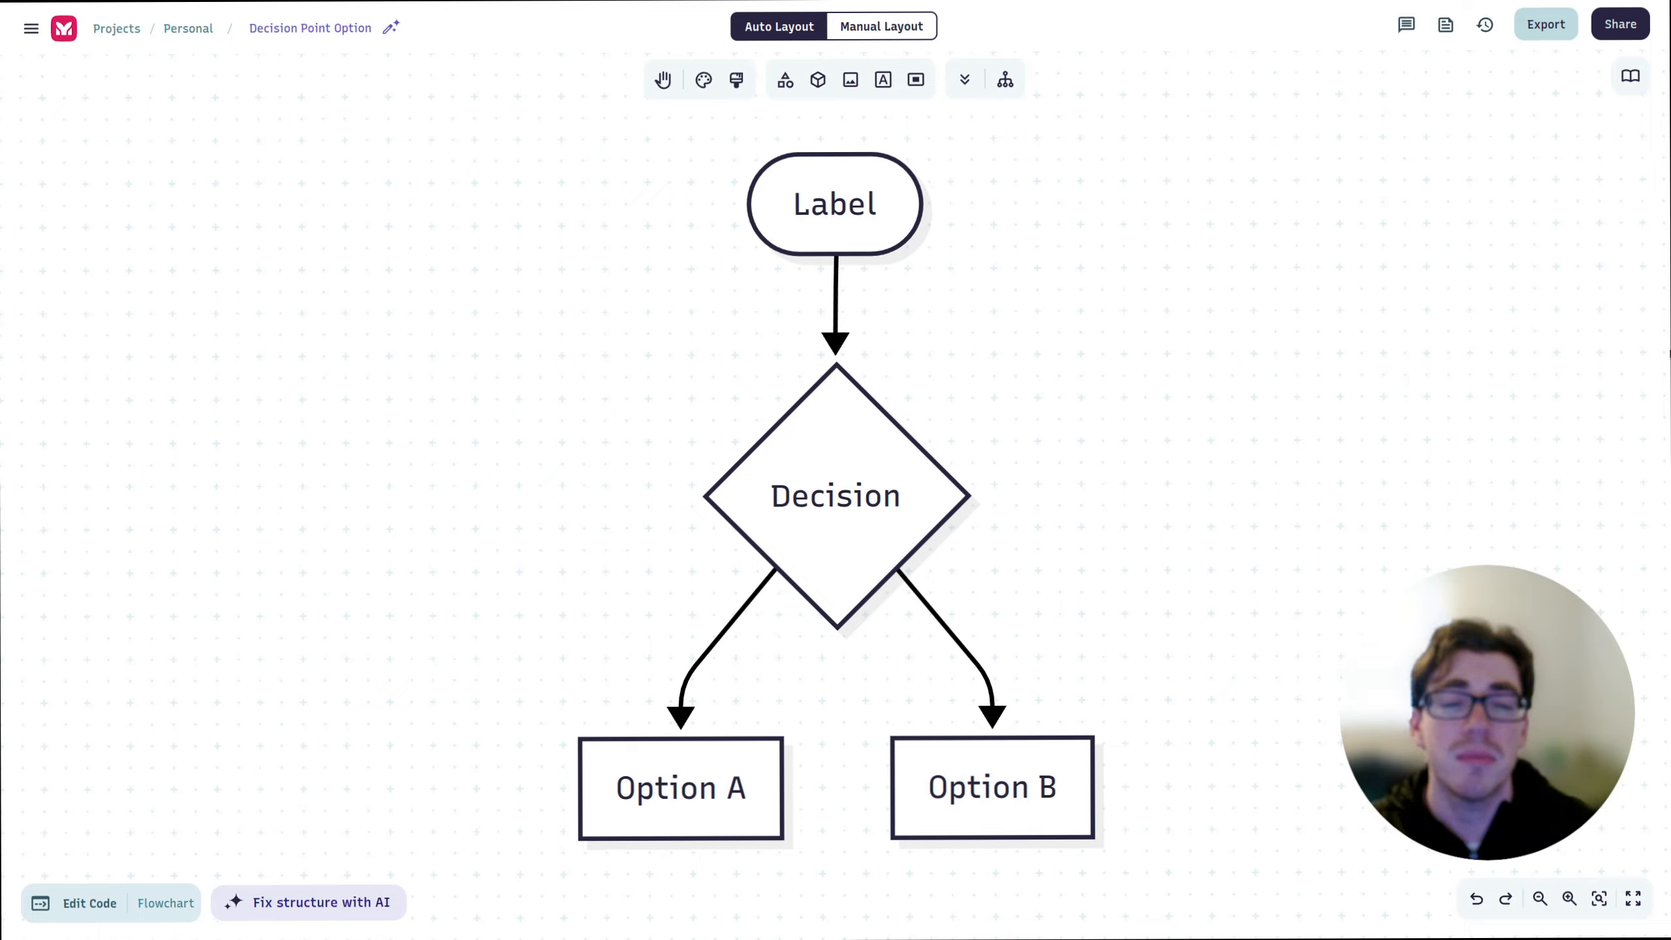
# Switch the flowchart to manual layout, and move and enlarge the Decision diamond above the other nodes.
pyautogui.click(878, 26)
pyautogui.moveTo(842, 520); pyautogui.dragTo(771, 334)
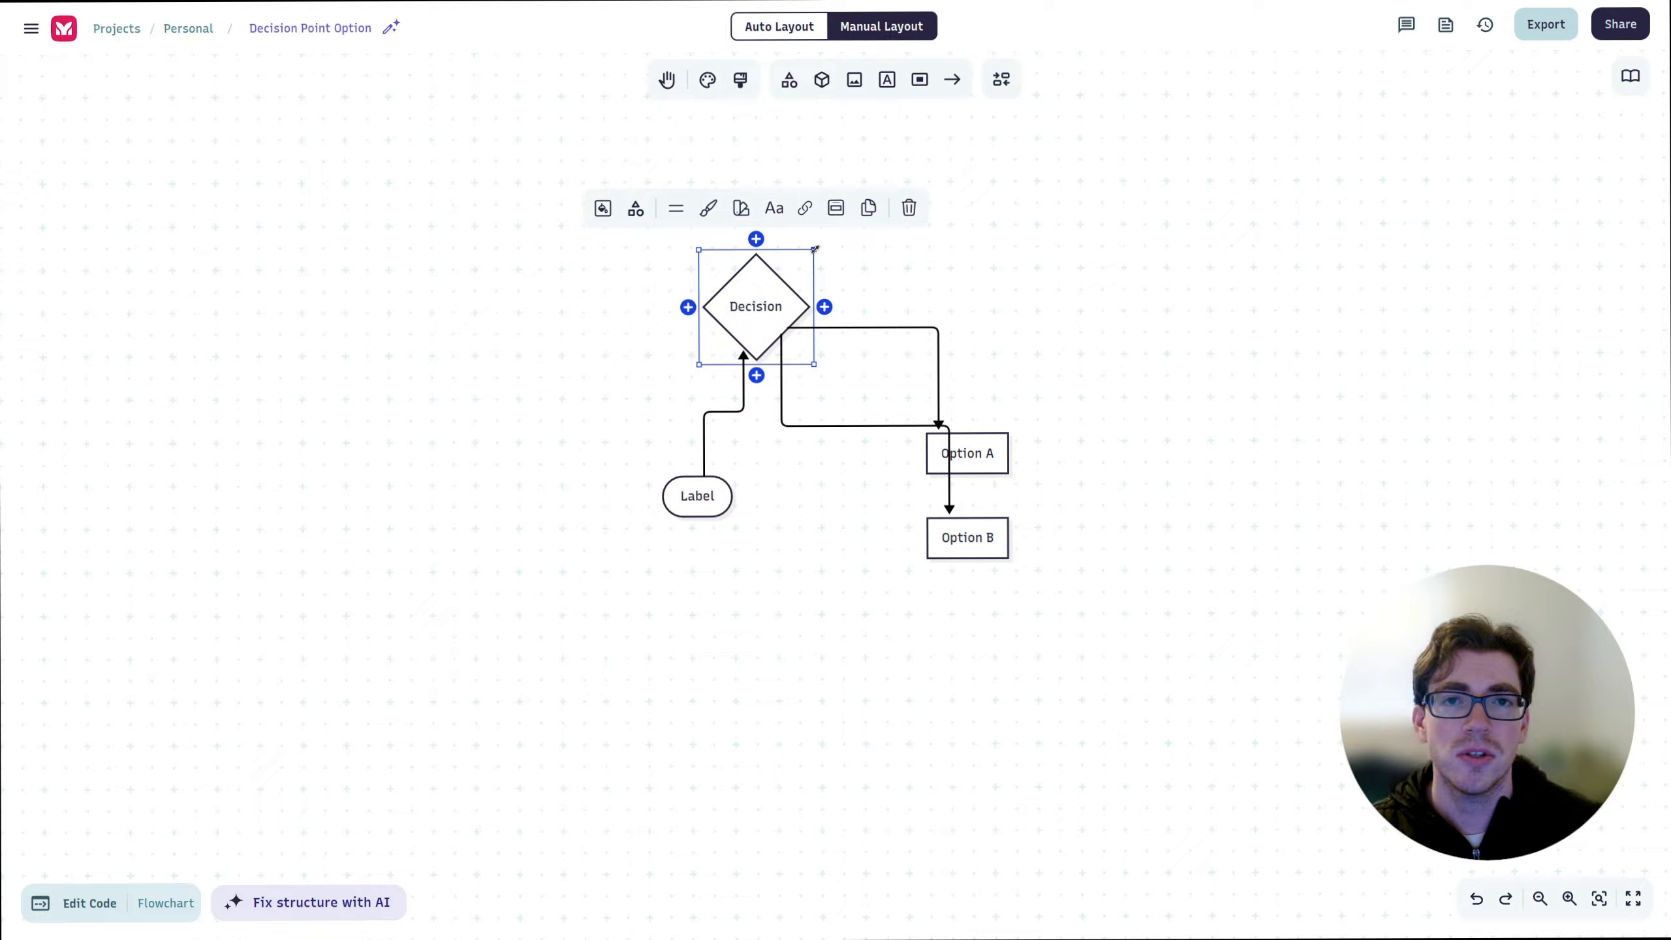
pyautogui.moveTo(814, 249); pyautogui.dragTo(960, 148)
pyautogui.click(1009, 178)
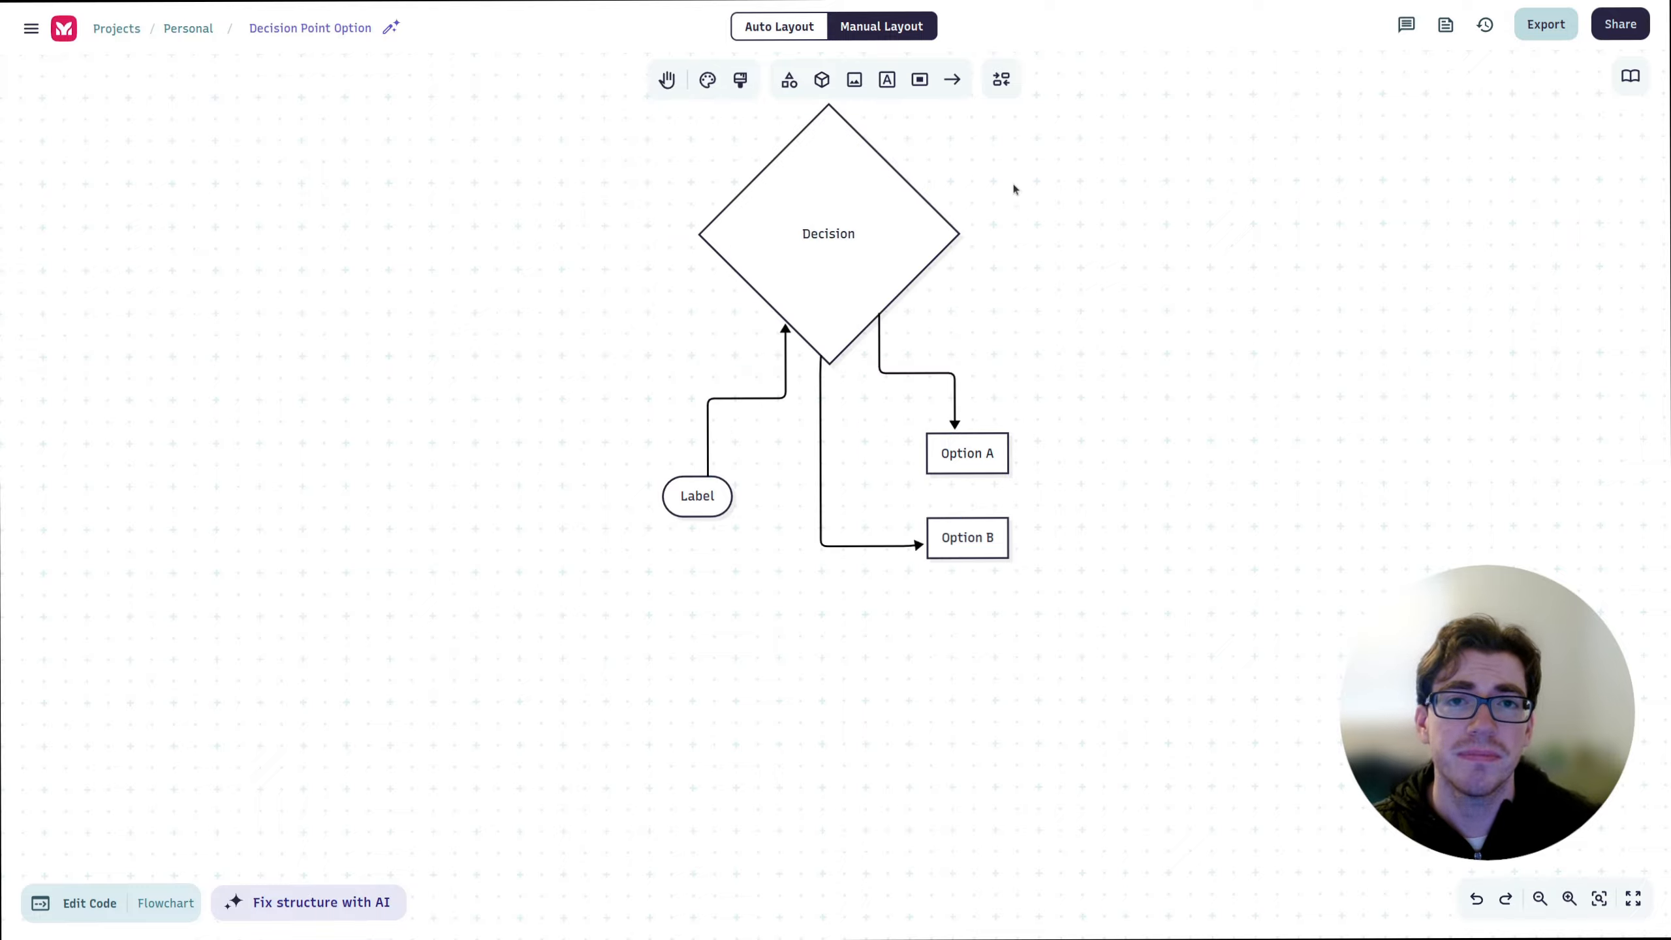
pyautogui.moveTo(820, 458); pyautogui.dragTo(869, 460)
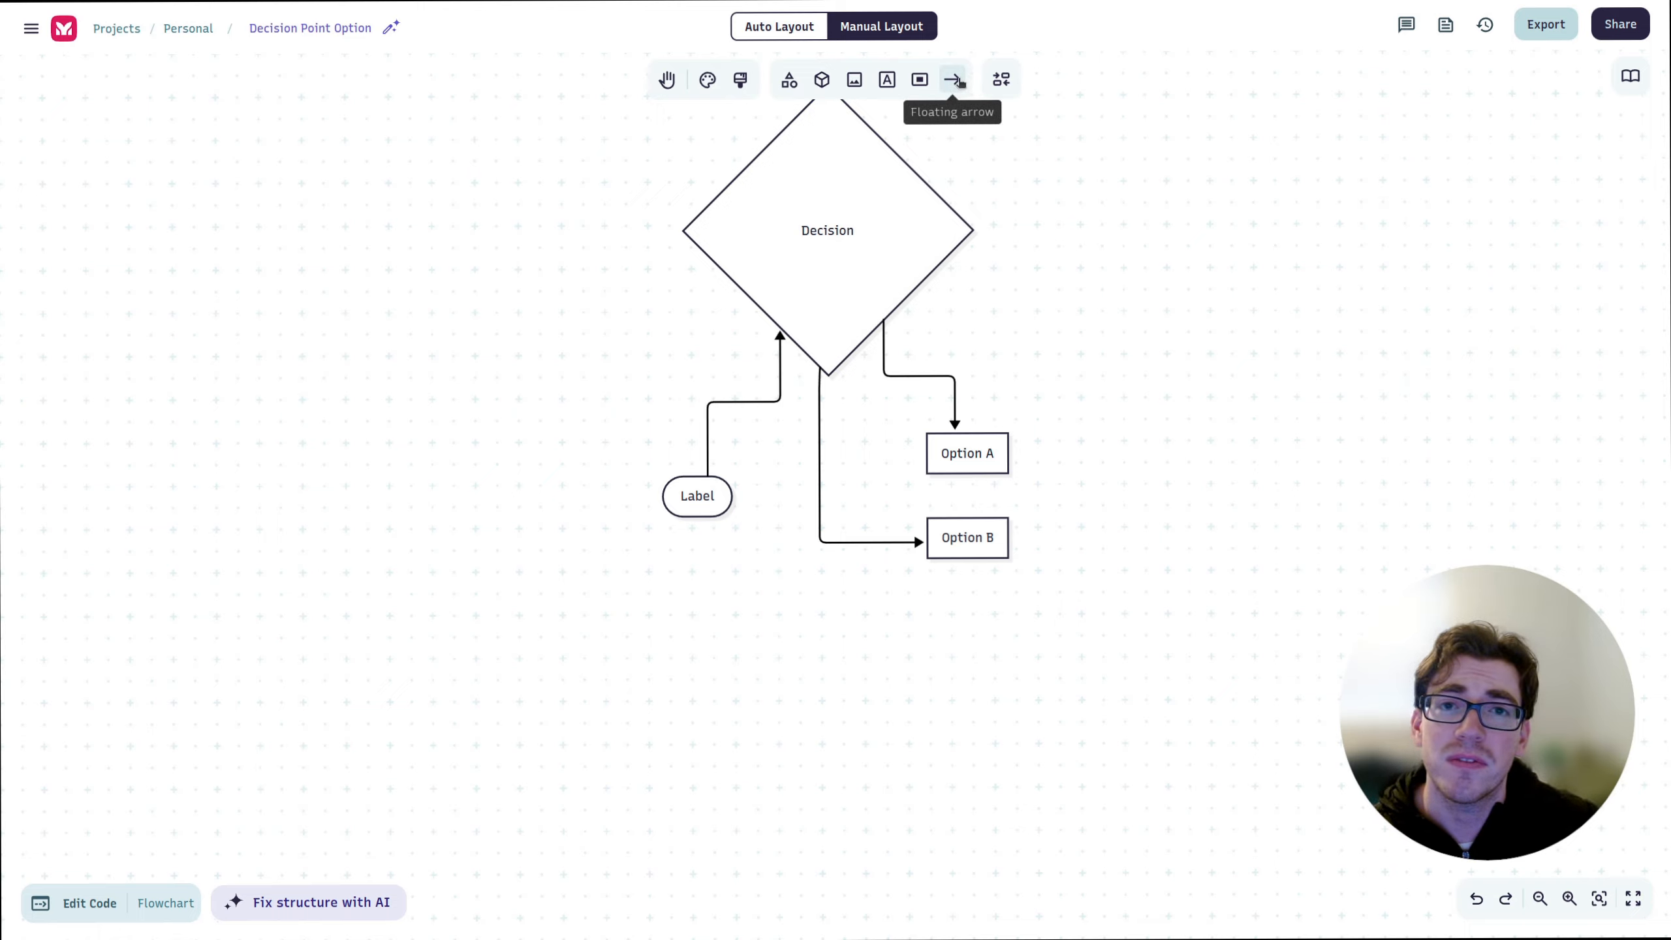
# Draw a straight floating arrow in the empty area beside the Decision diamond, pointing towards it.
pyautogui.click(952, 80)
pyautogui.moveTo(1482, 272); pyautogui.dragTo(1027, 172)
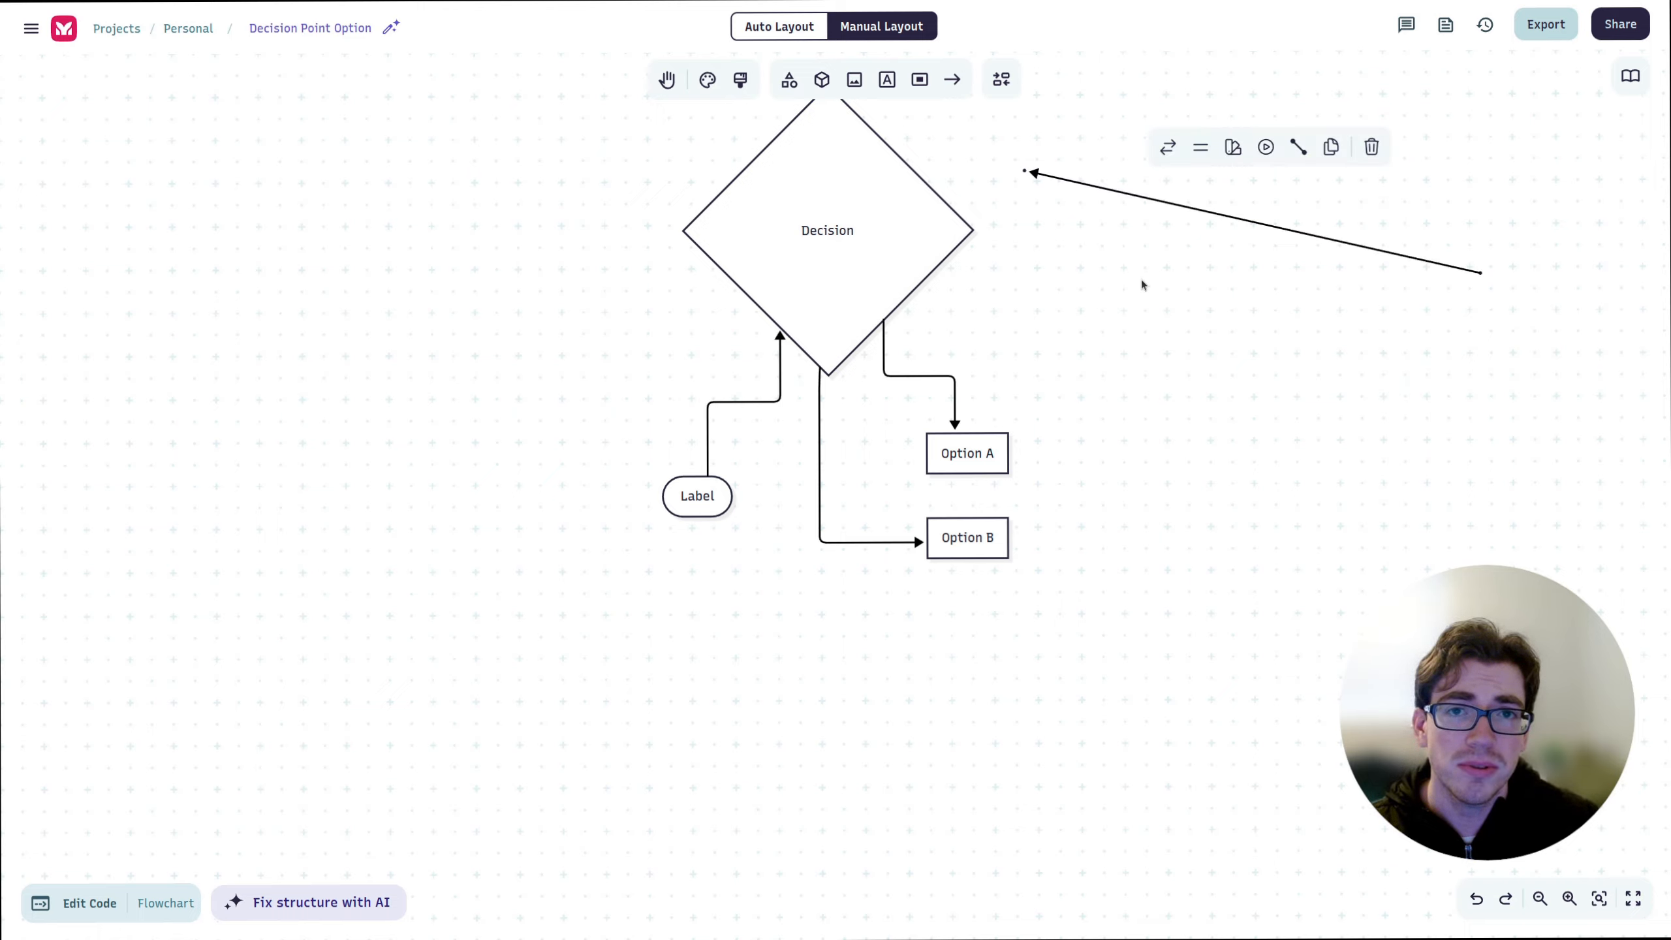
# Delete the floating arrow, rearrange the flowchart with the Adaptive option, and return it to auto layout.
pyautogui.press('Delete')
pyautogui.click(1001, 79)
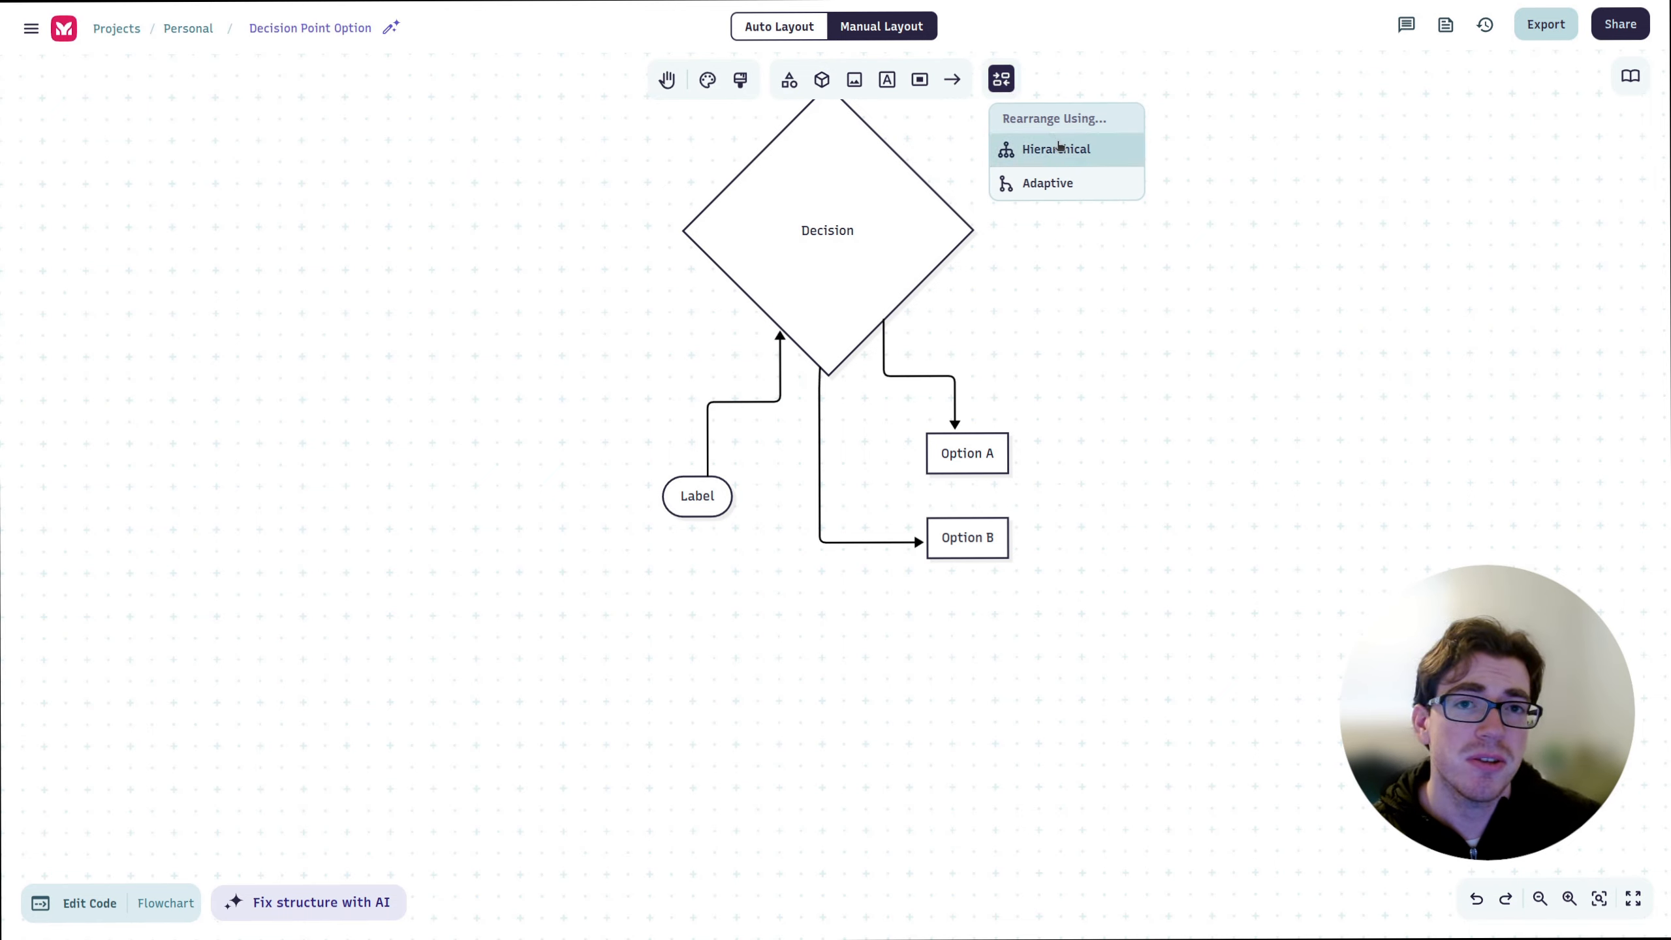
pyautogui.click(1070, 183)
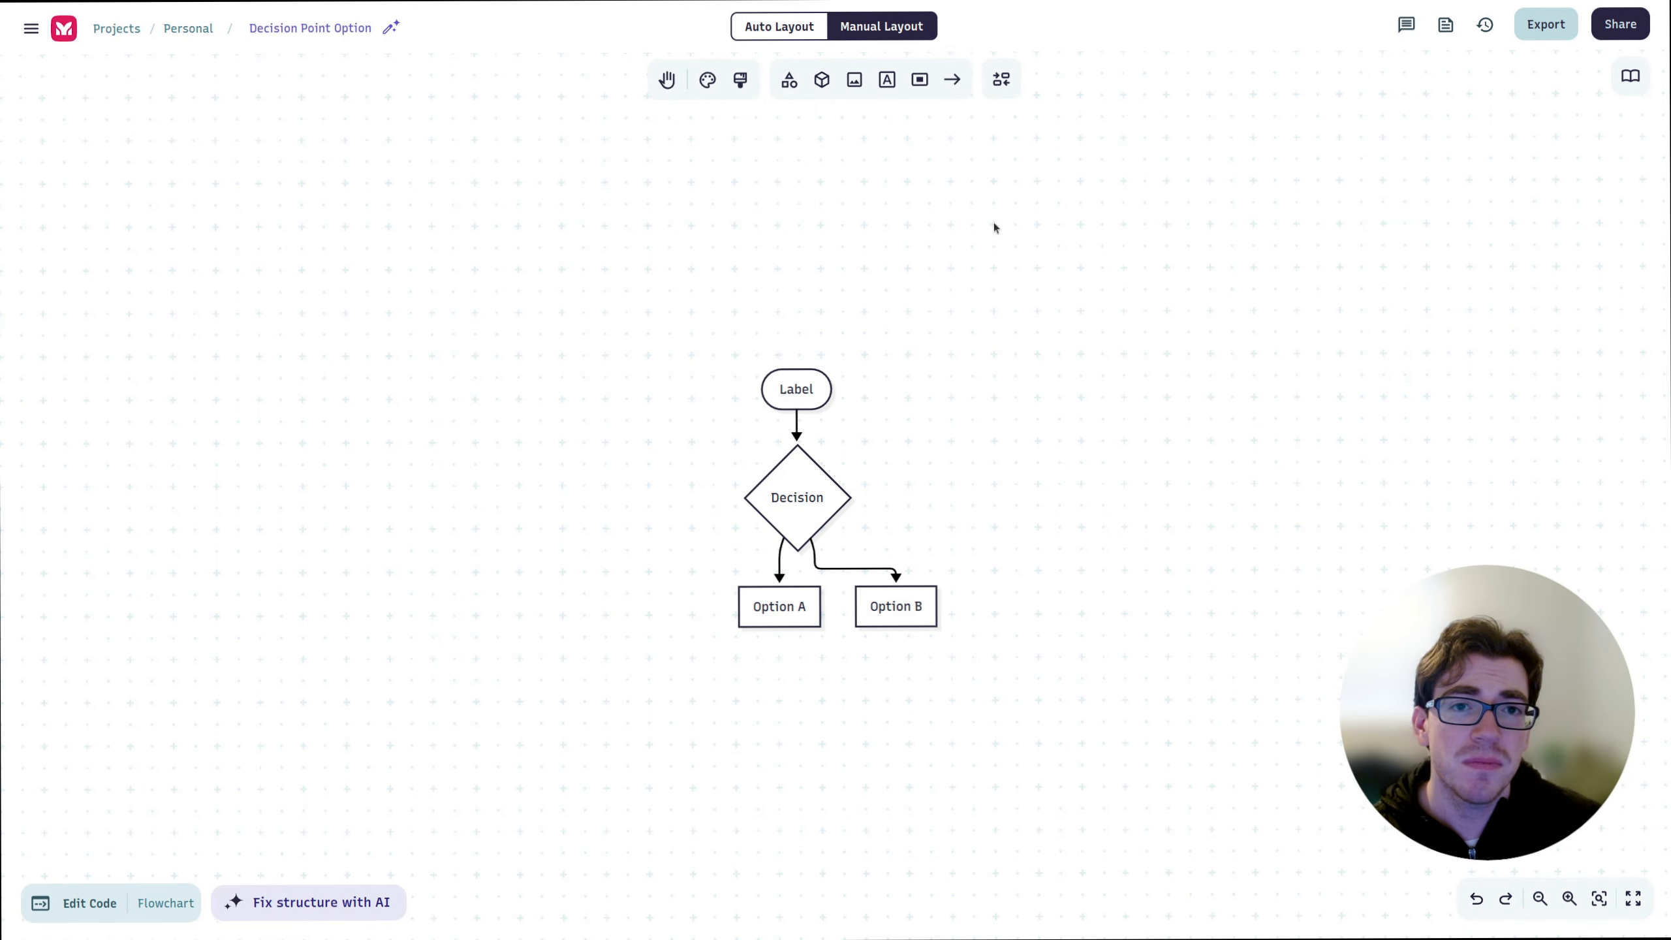
pyautogui.click(804, 30)
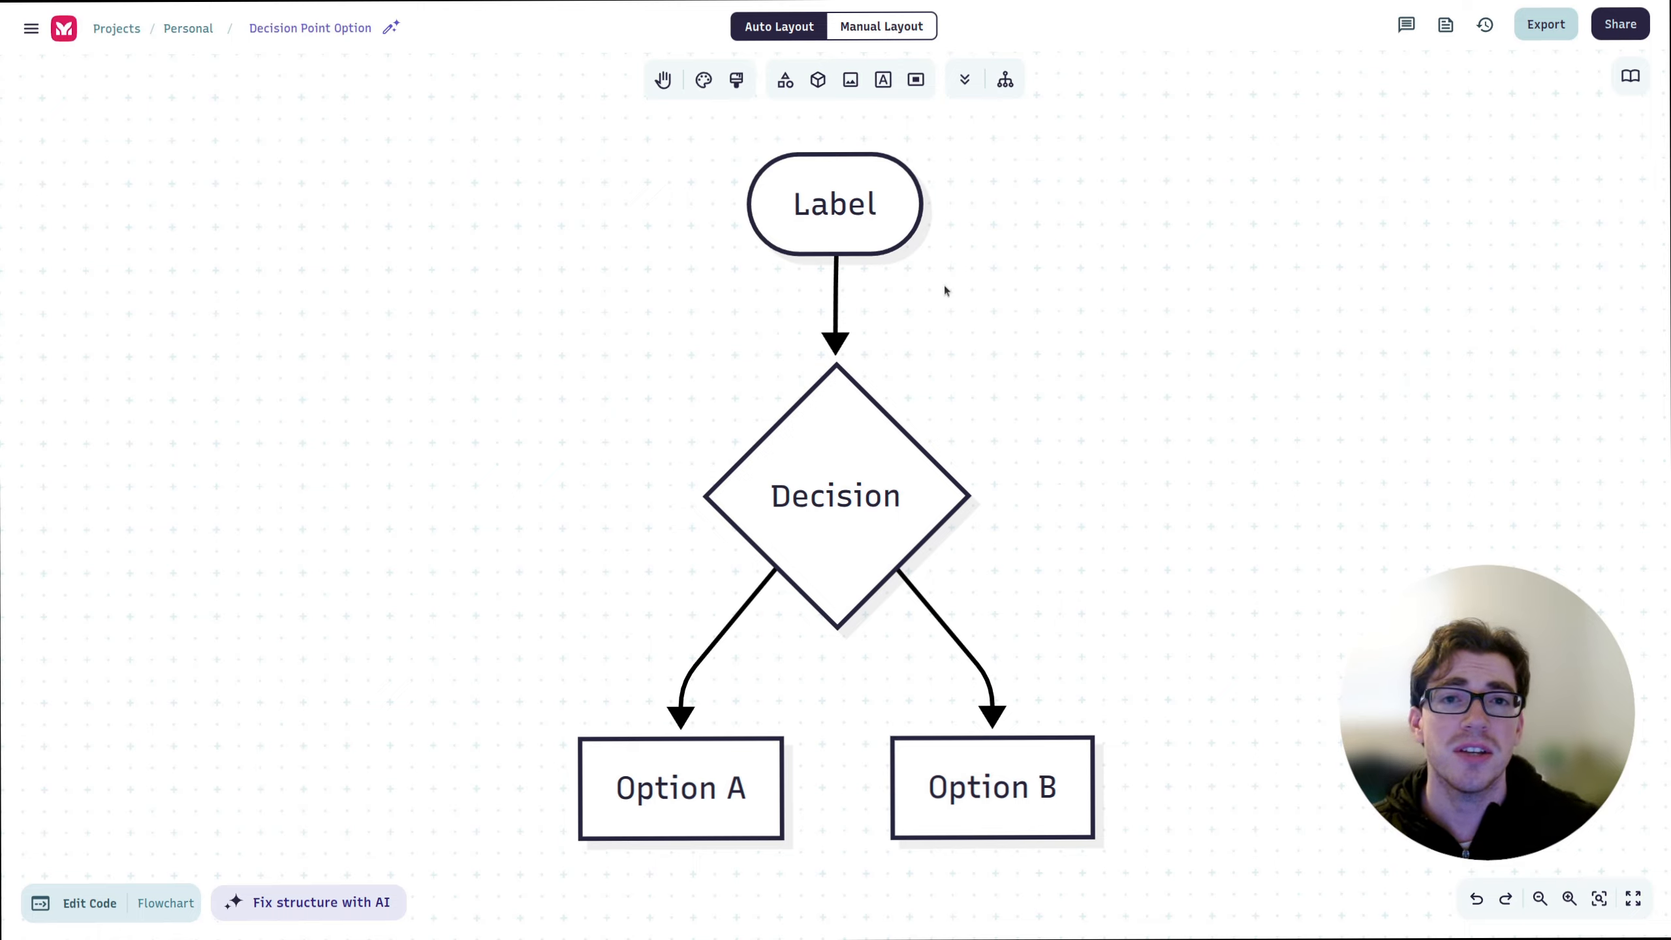
# Try selecting and deselecting the Label node, and pasting a copy and deleting it.
pyautogui.click(890, 222)
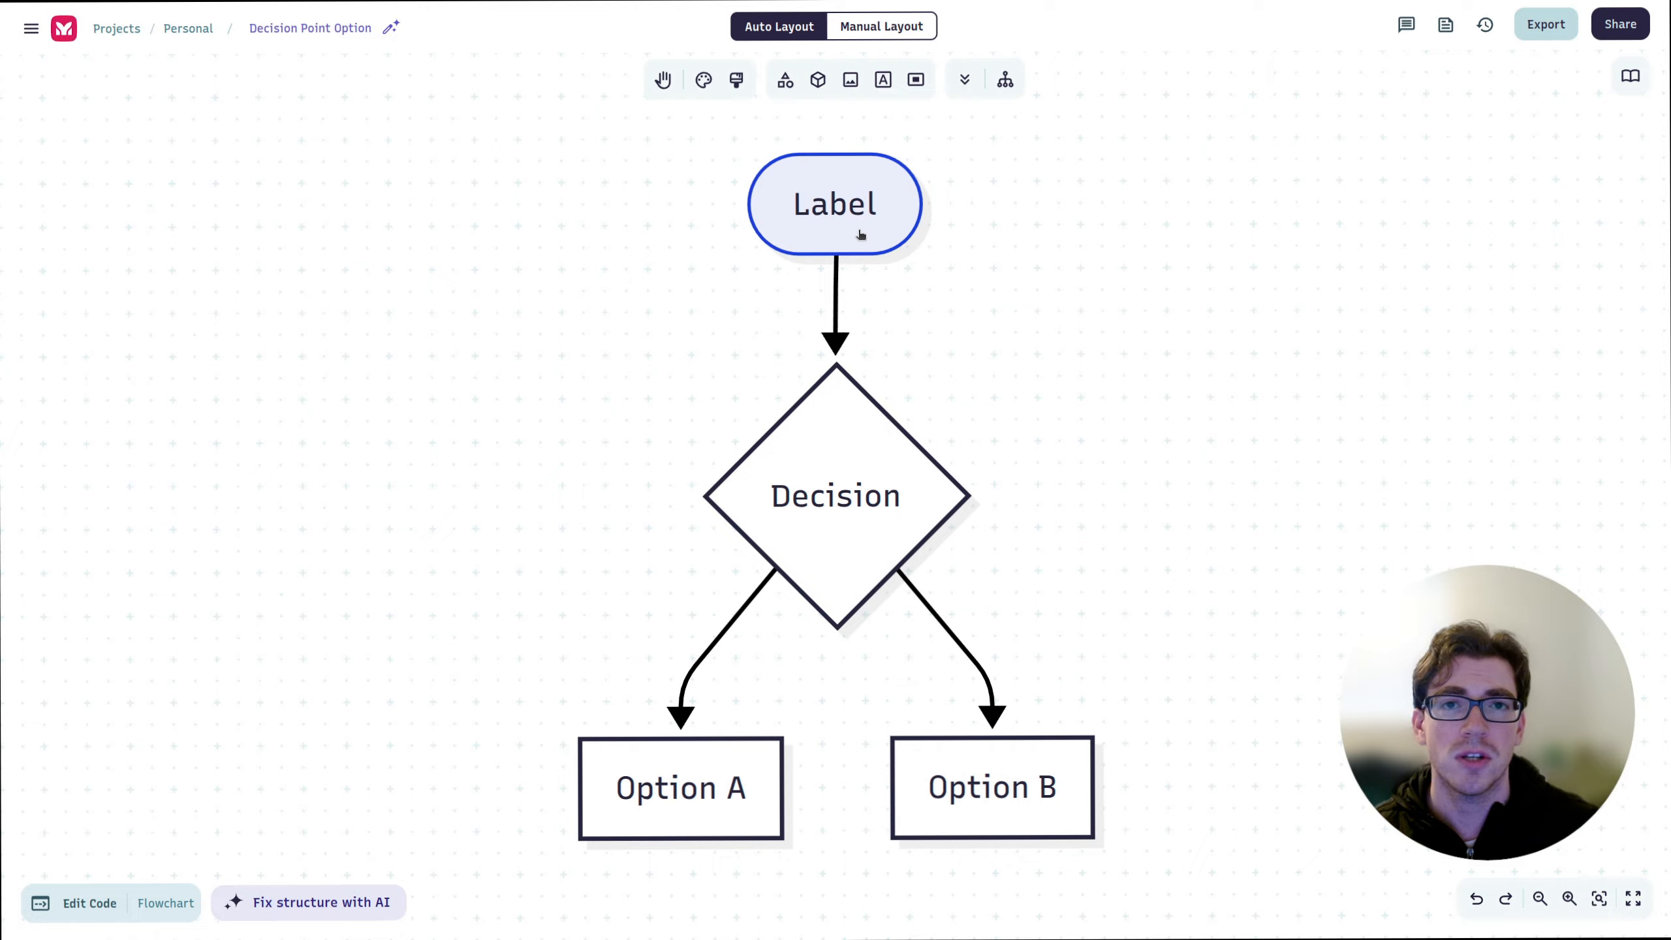
pyautogui.click(861, 234)
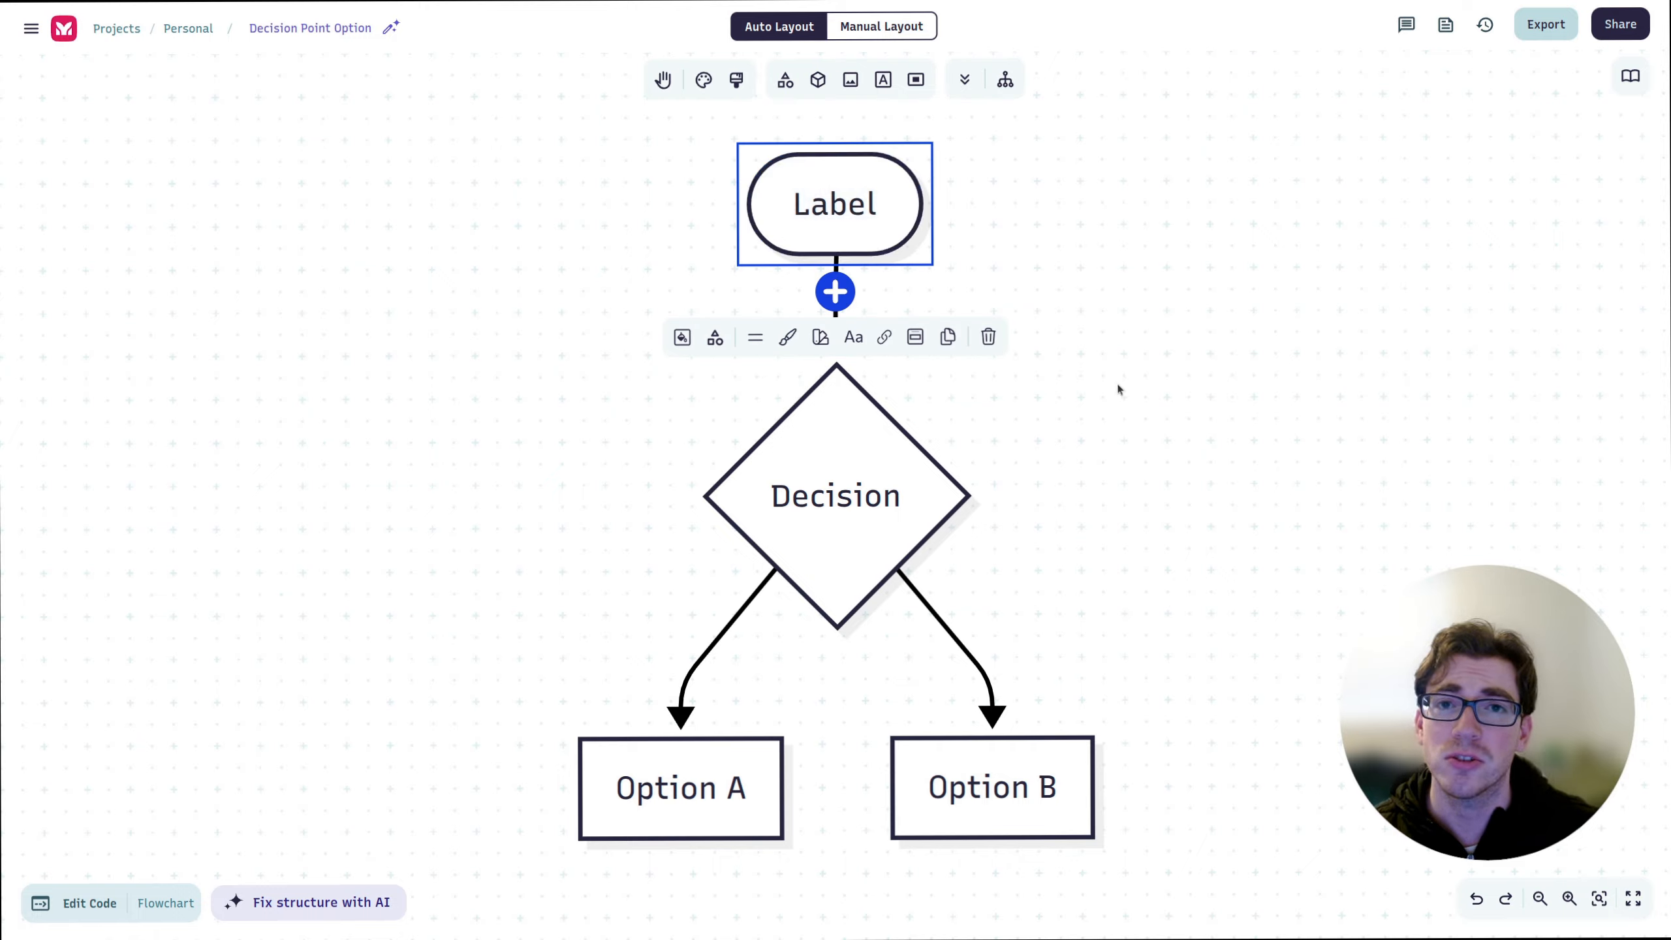
pyautogui.click(1129, 398)
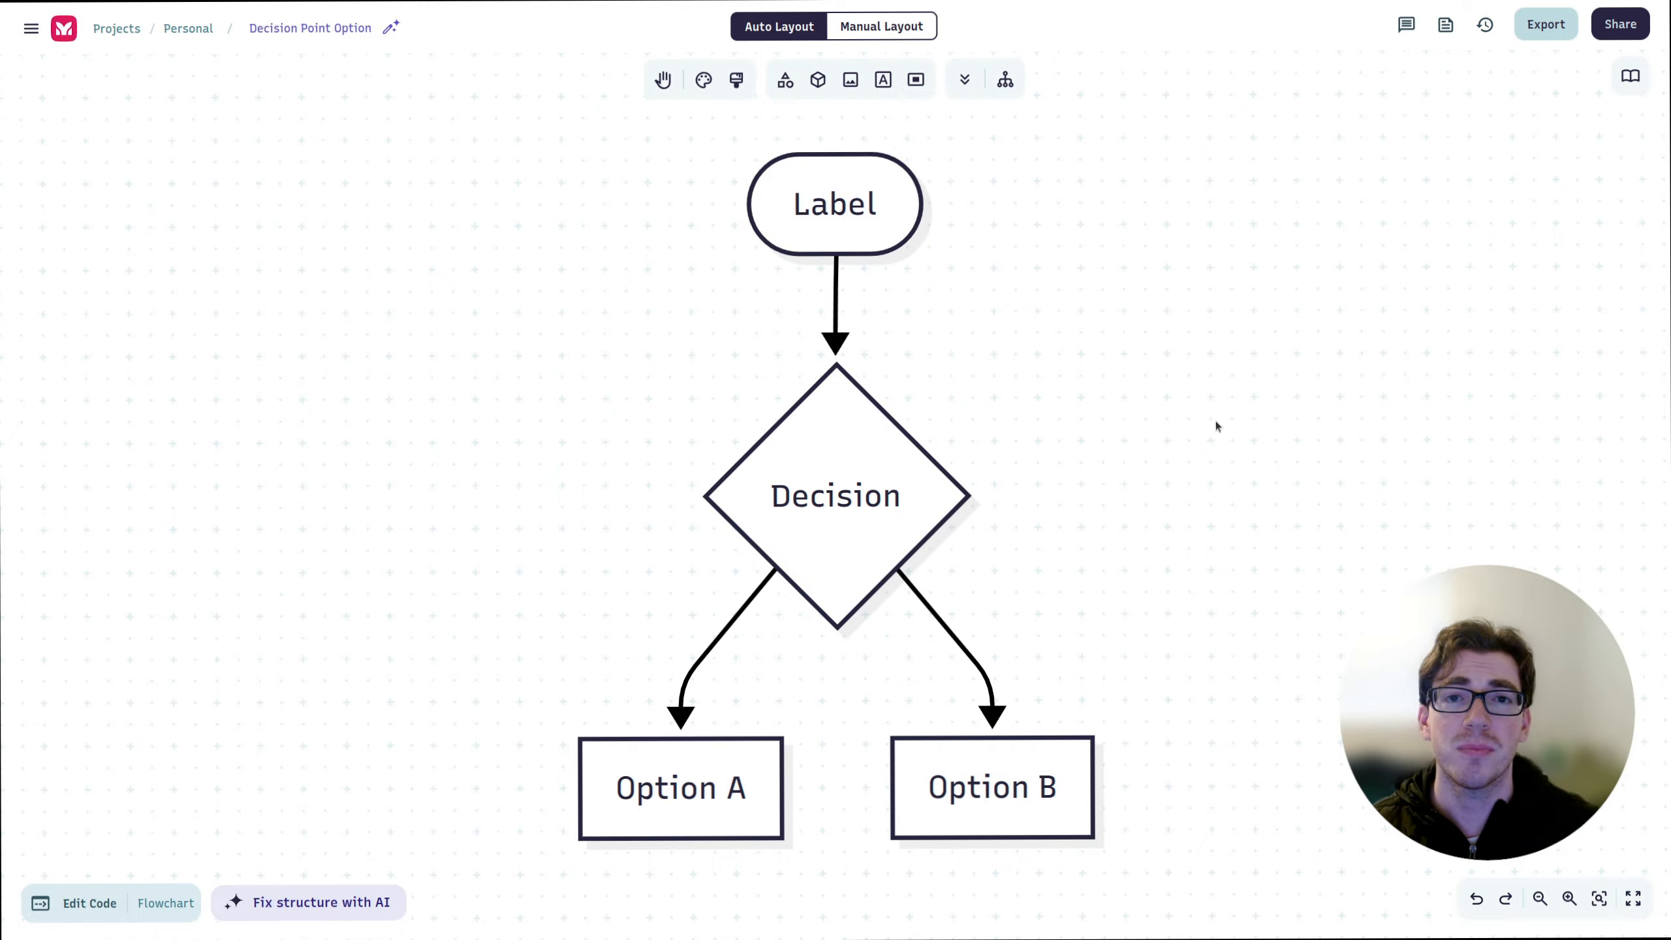
pyautogui.hotkey('ctrl', 'v')
pyautogui.press('Delete')
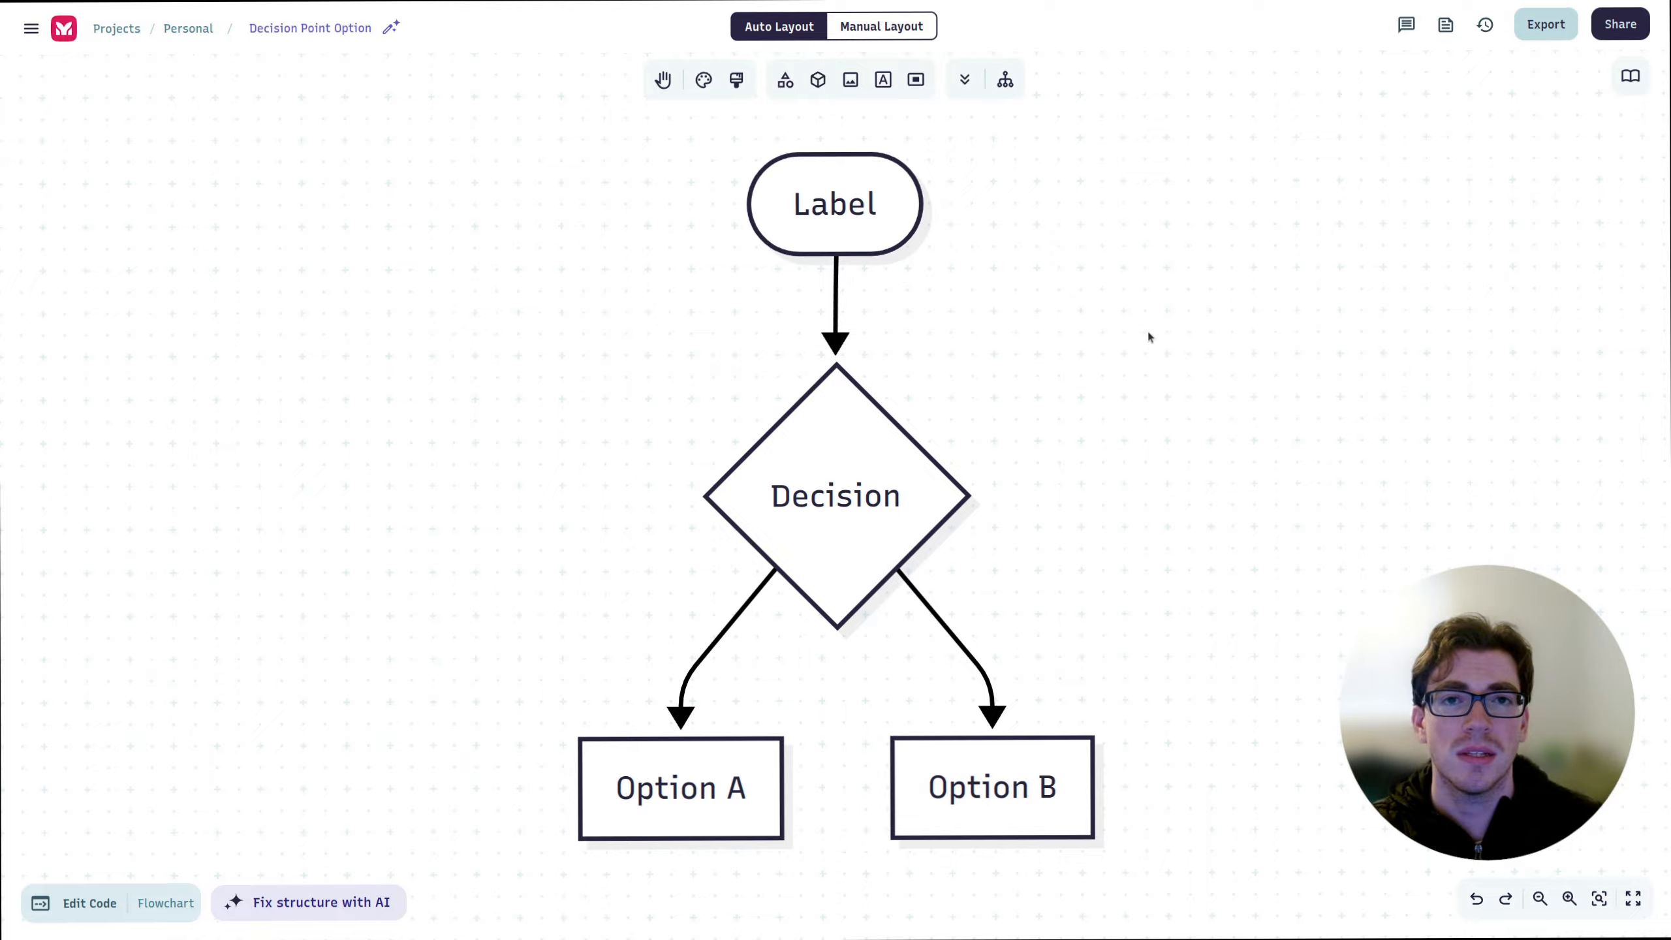
# Try deleting the arrow between Label and Decision, and the detached Label node.
pyautogui.click(864, 232)
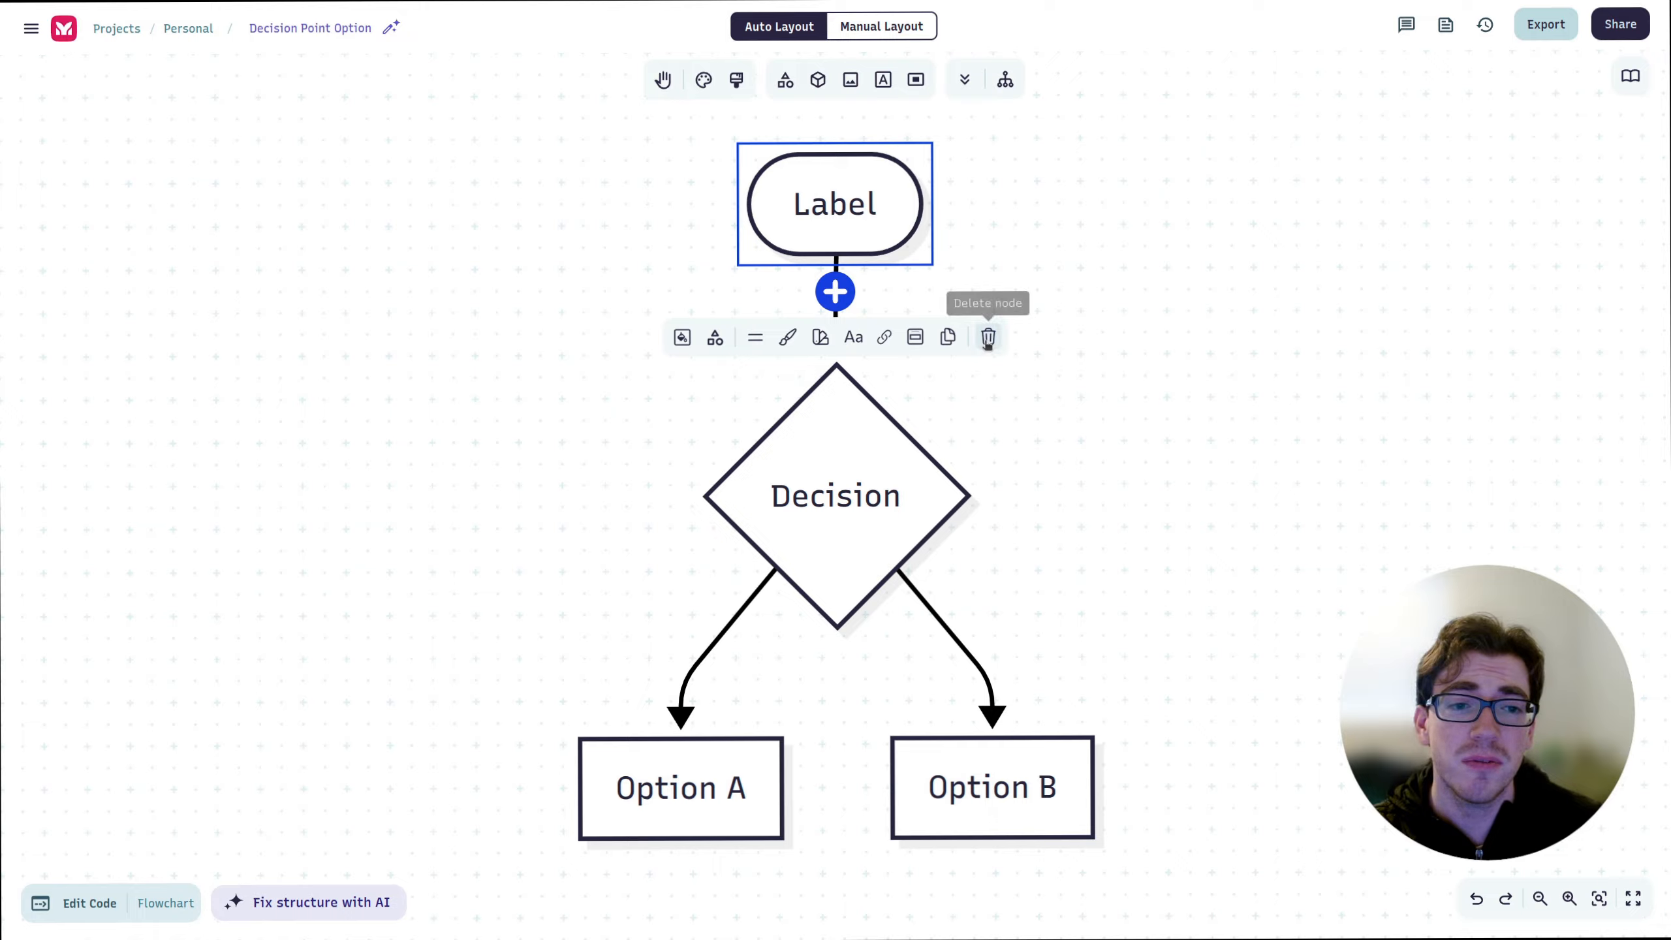
pyautogui.click(836, 315)
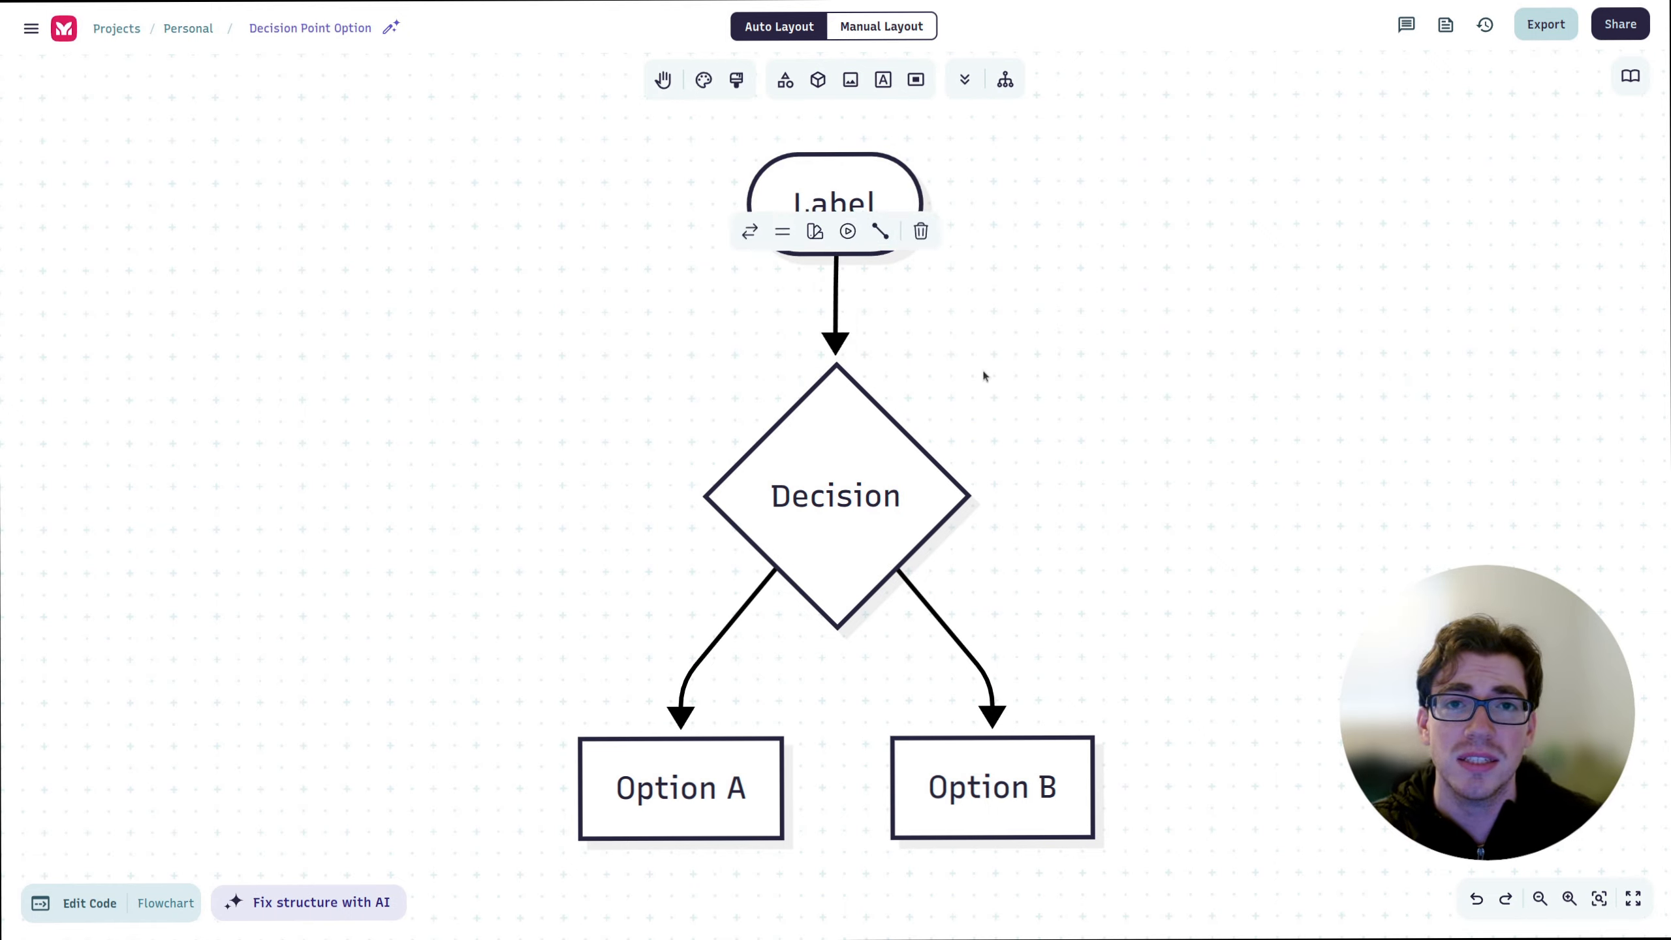
pyautogui.press('Delete')
pyautogui.click(1411, 368)
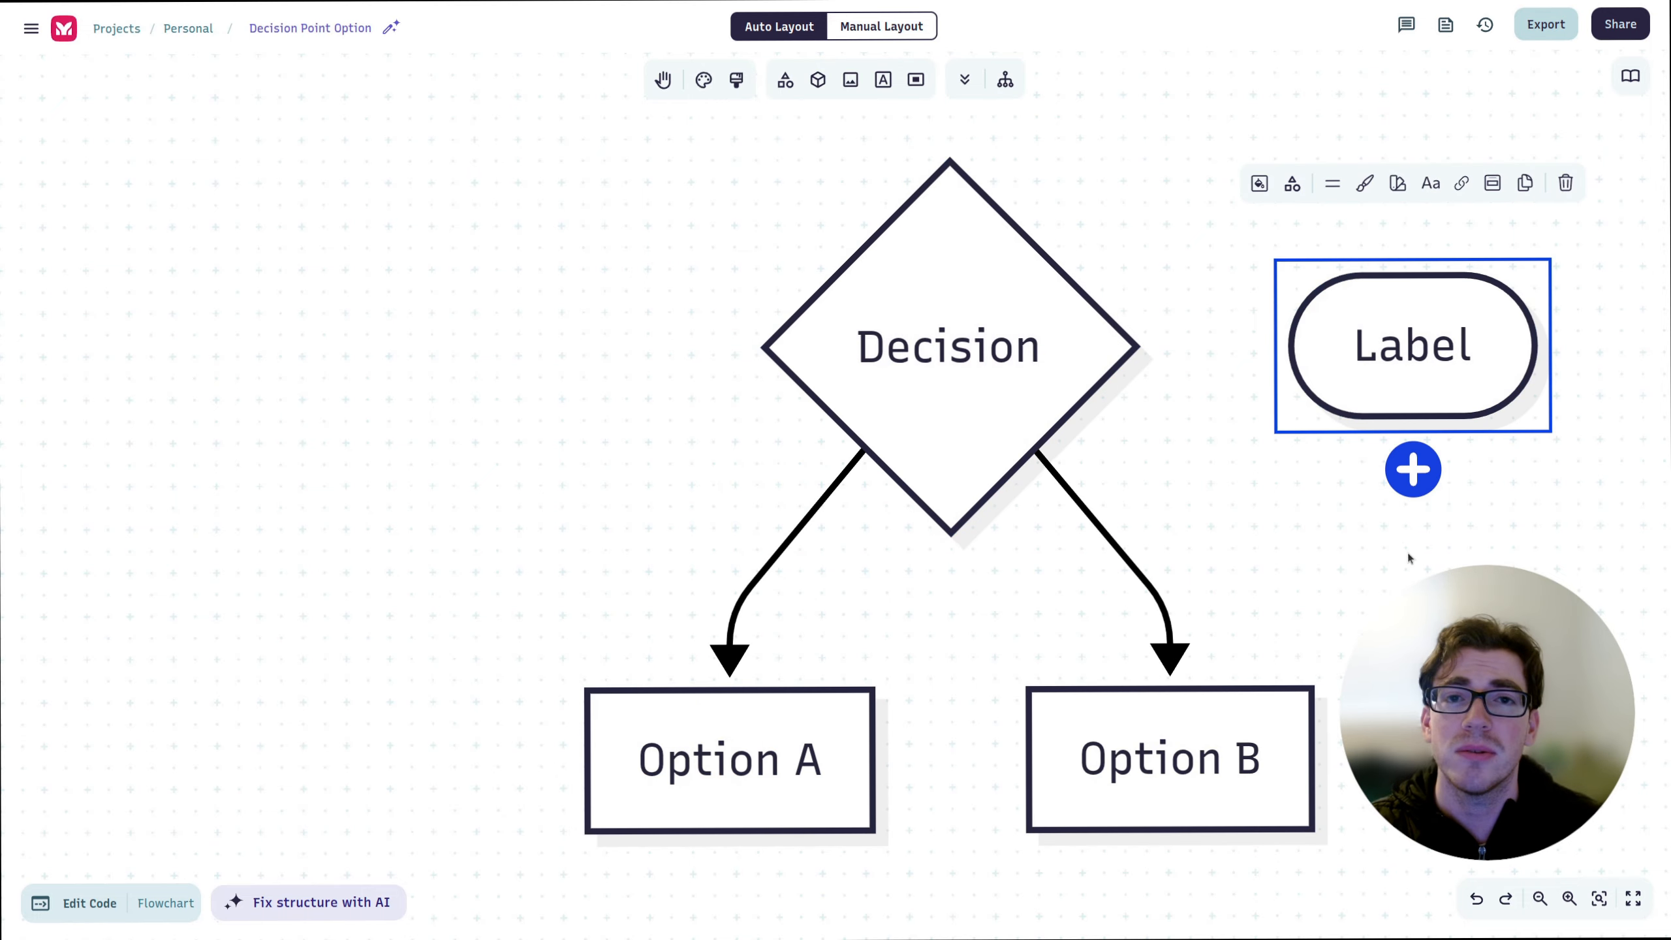
pyautogui.press('Delete')
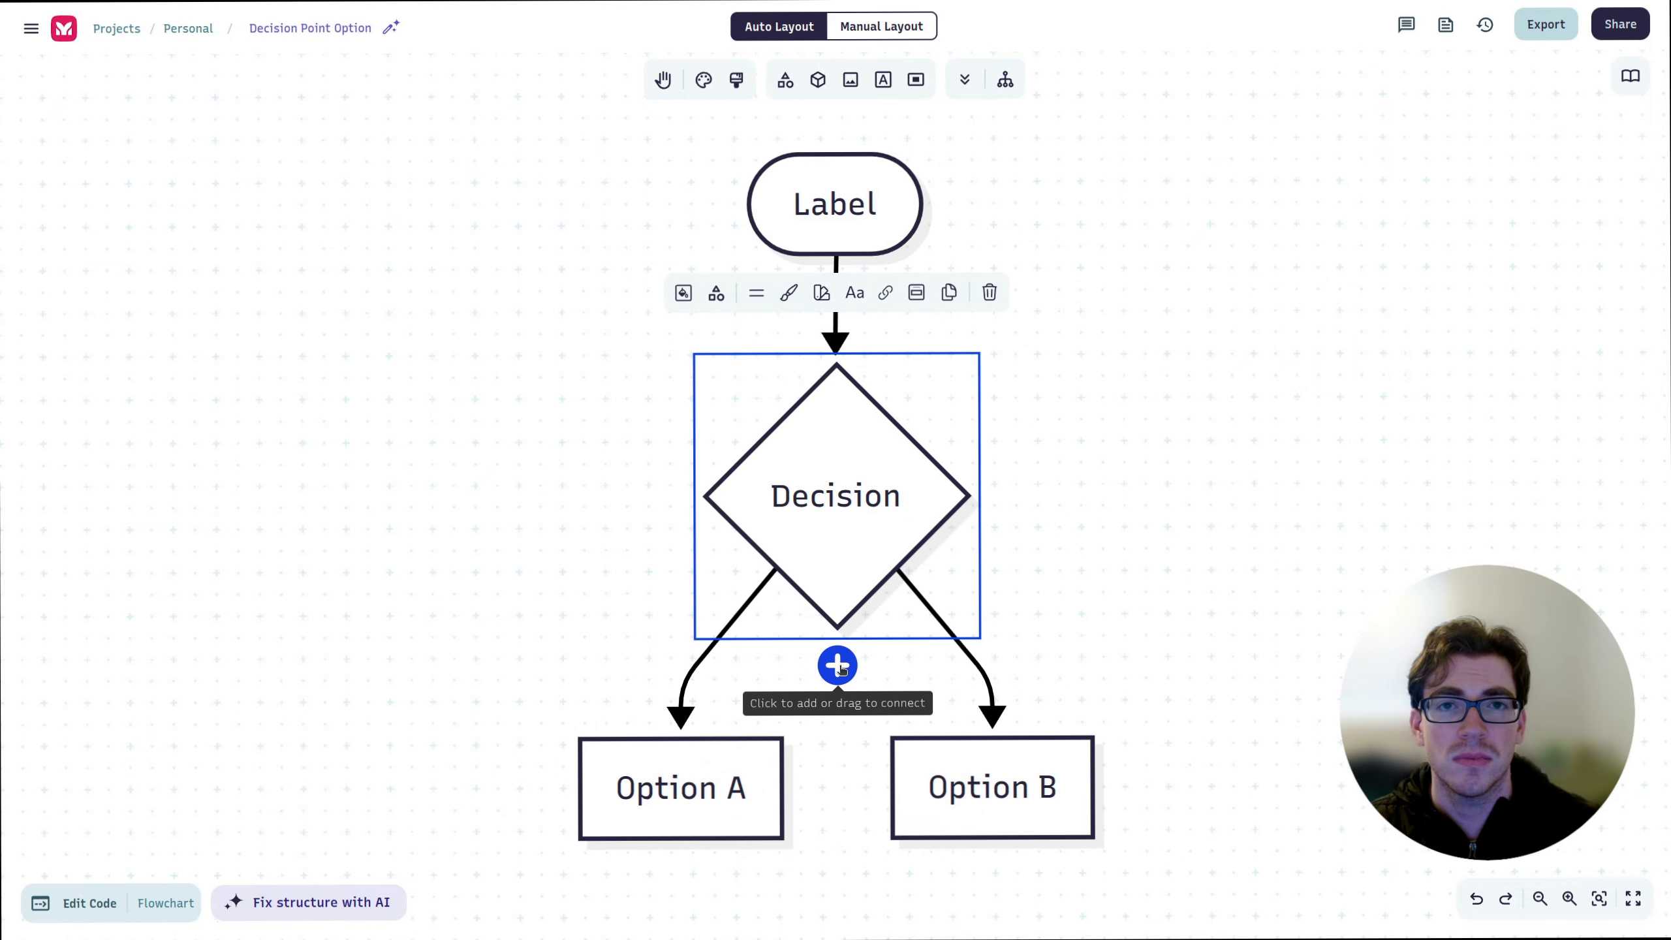
# Try extending a connection into empty space from Decision in the flowchart and from Animal in the class diagram.
pyautogui.moveTo(841, 668); pyautogui.dragTo(519, 500)
pyautogui.click(1366, 819)
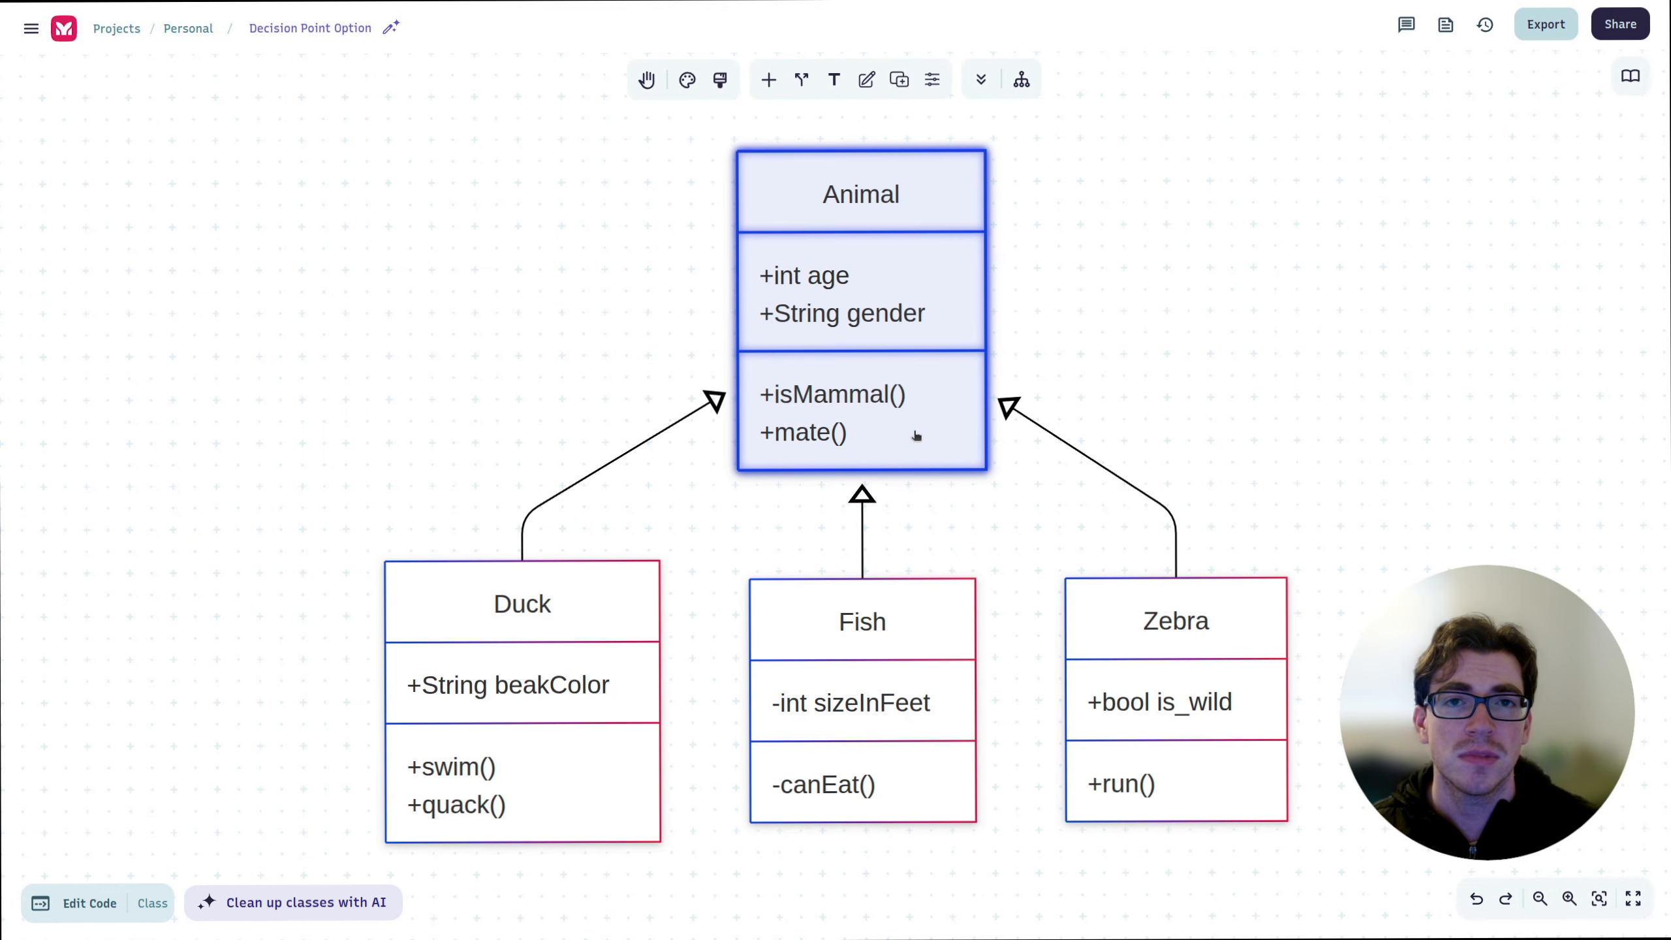
pyautogui.moveTo(1008, 356); pyautogui.dragTo(1338, 330)
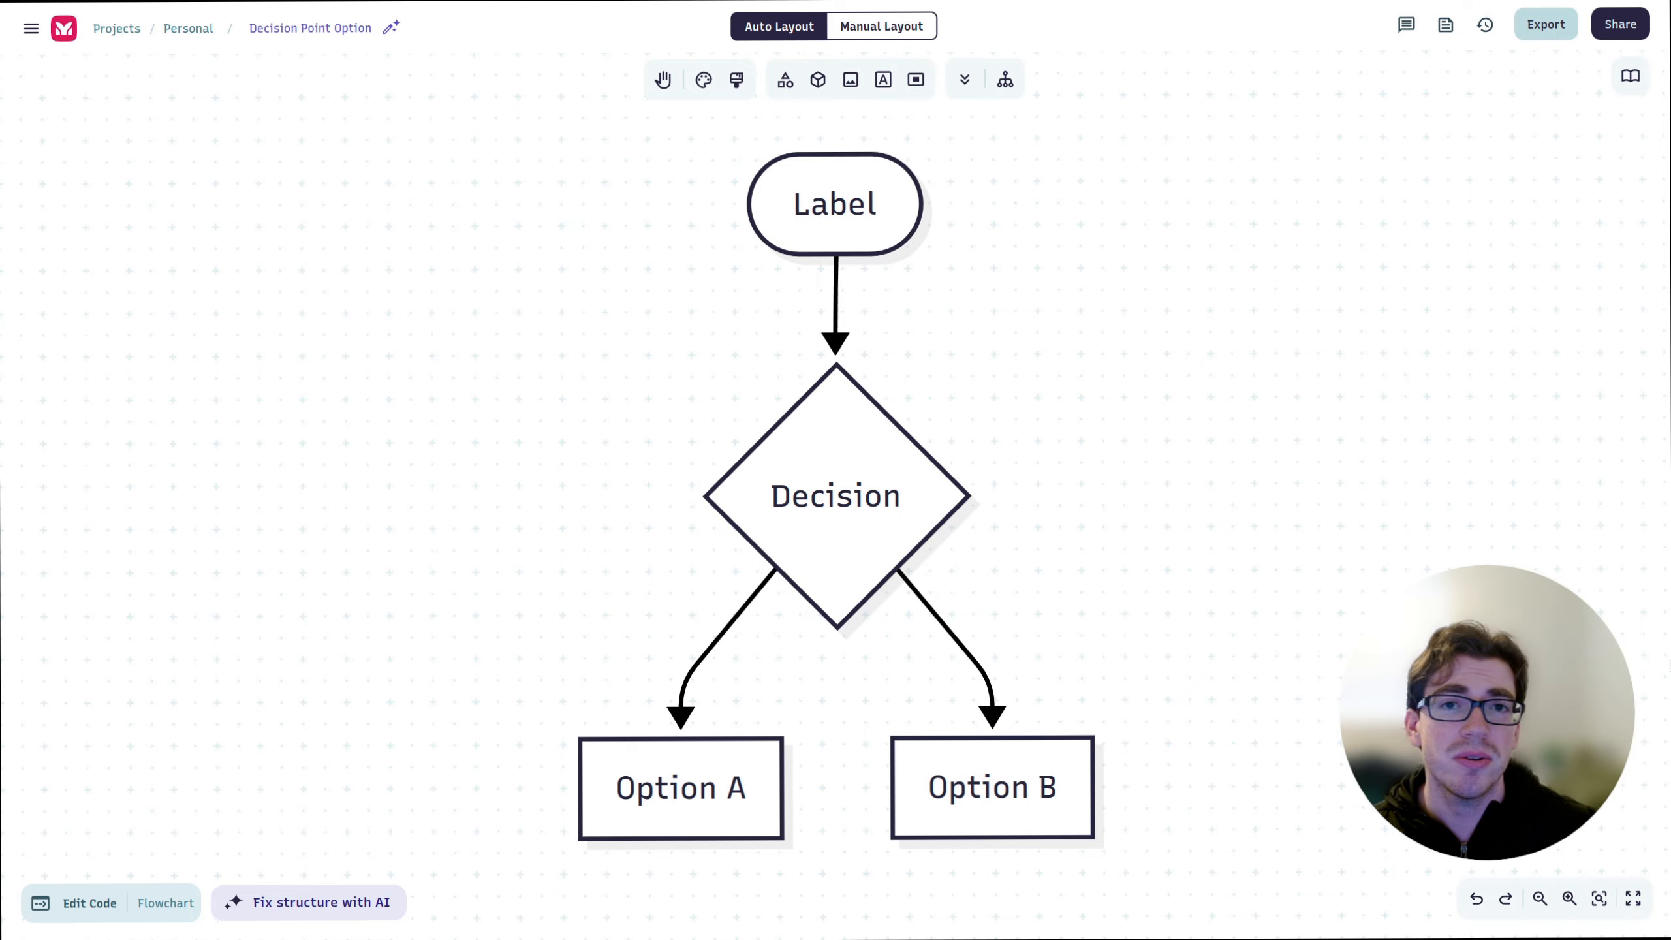
# Redo and undo the addition of the Untitled node connected to Decision.
pyautogui.click(1506, 898)
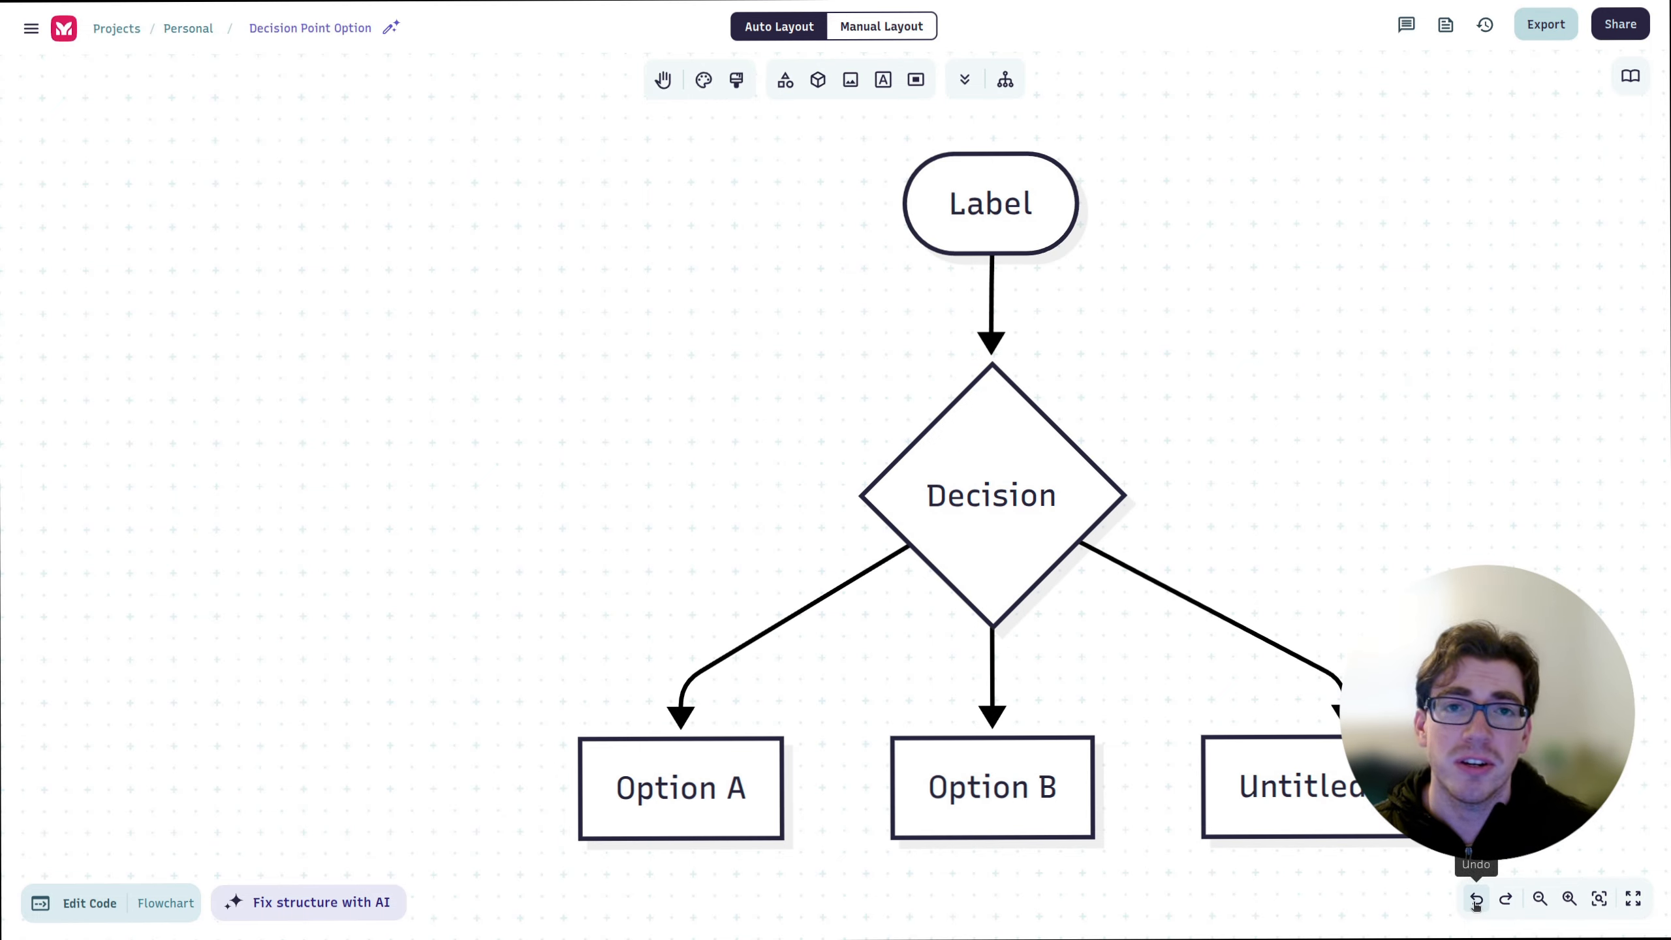
pyautogui.click(1476, 899)
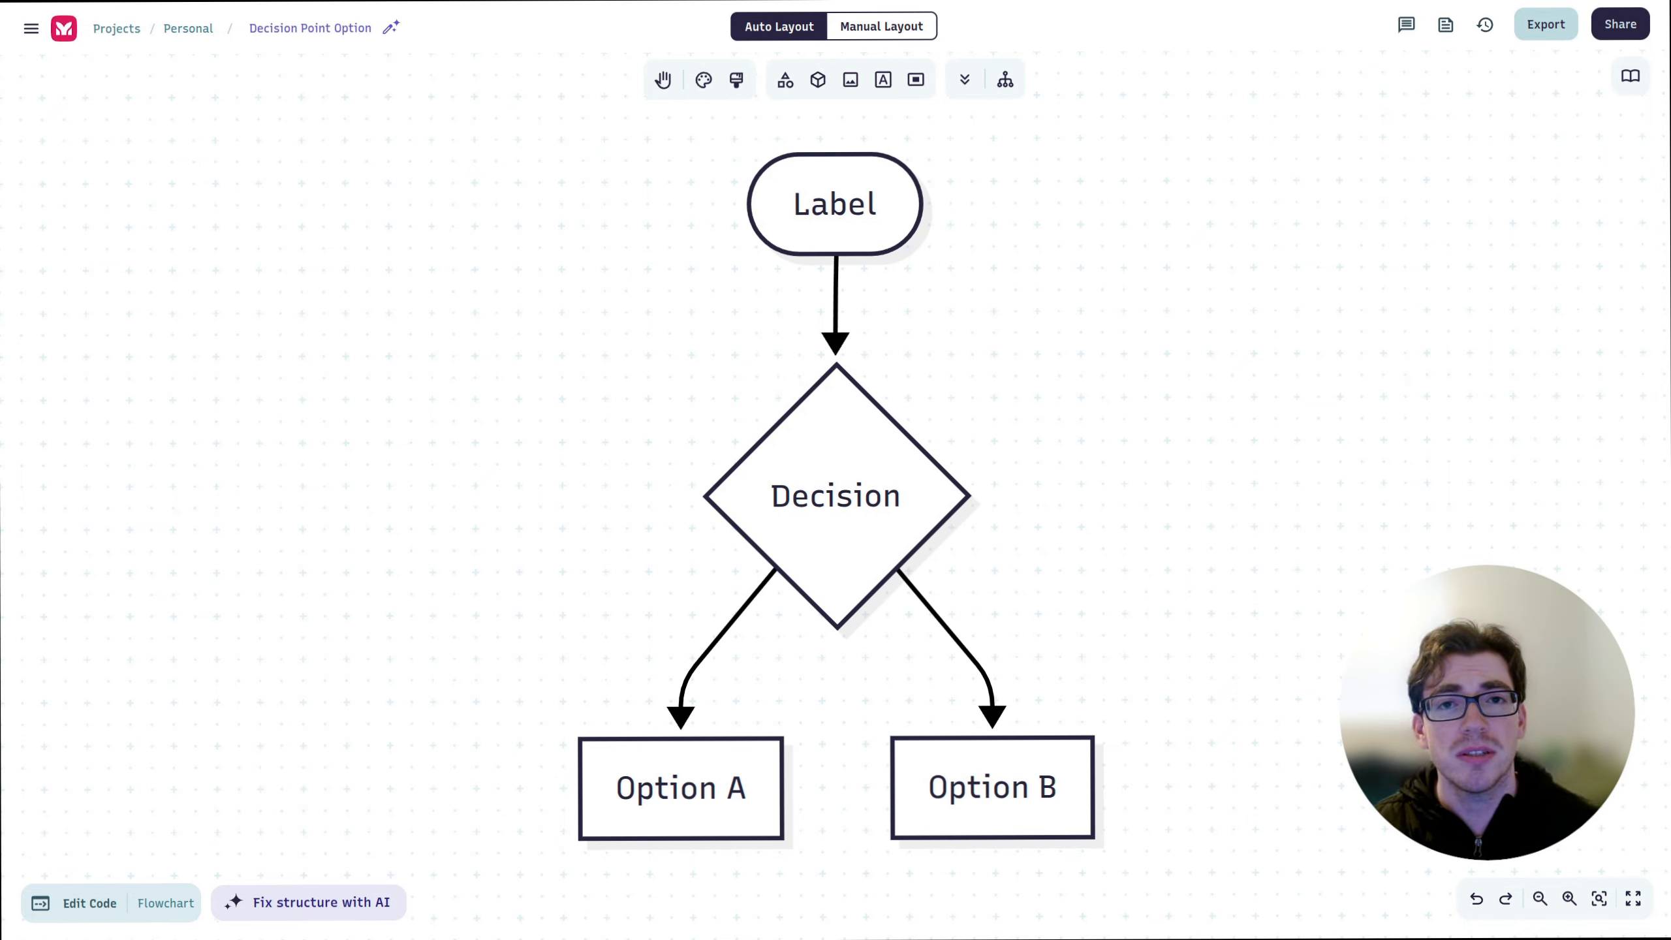
pyautogui.click(1506, 899)
pyautogui.hotkey('ctrl', 'z')
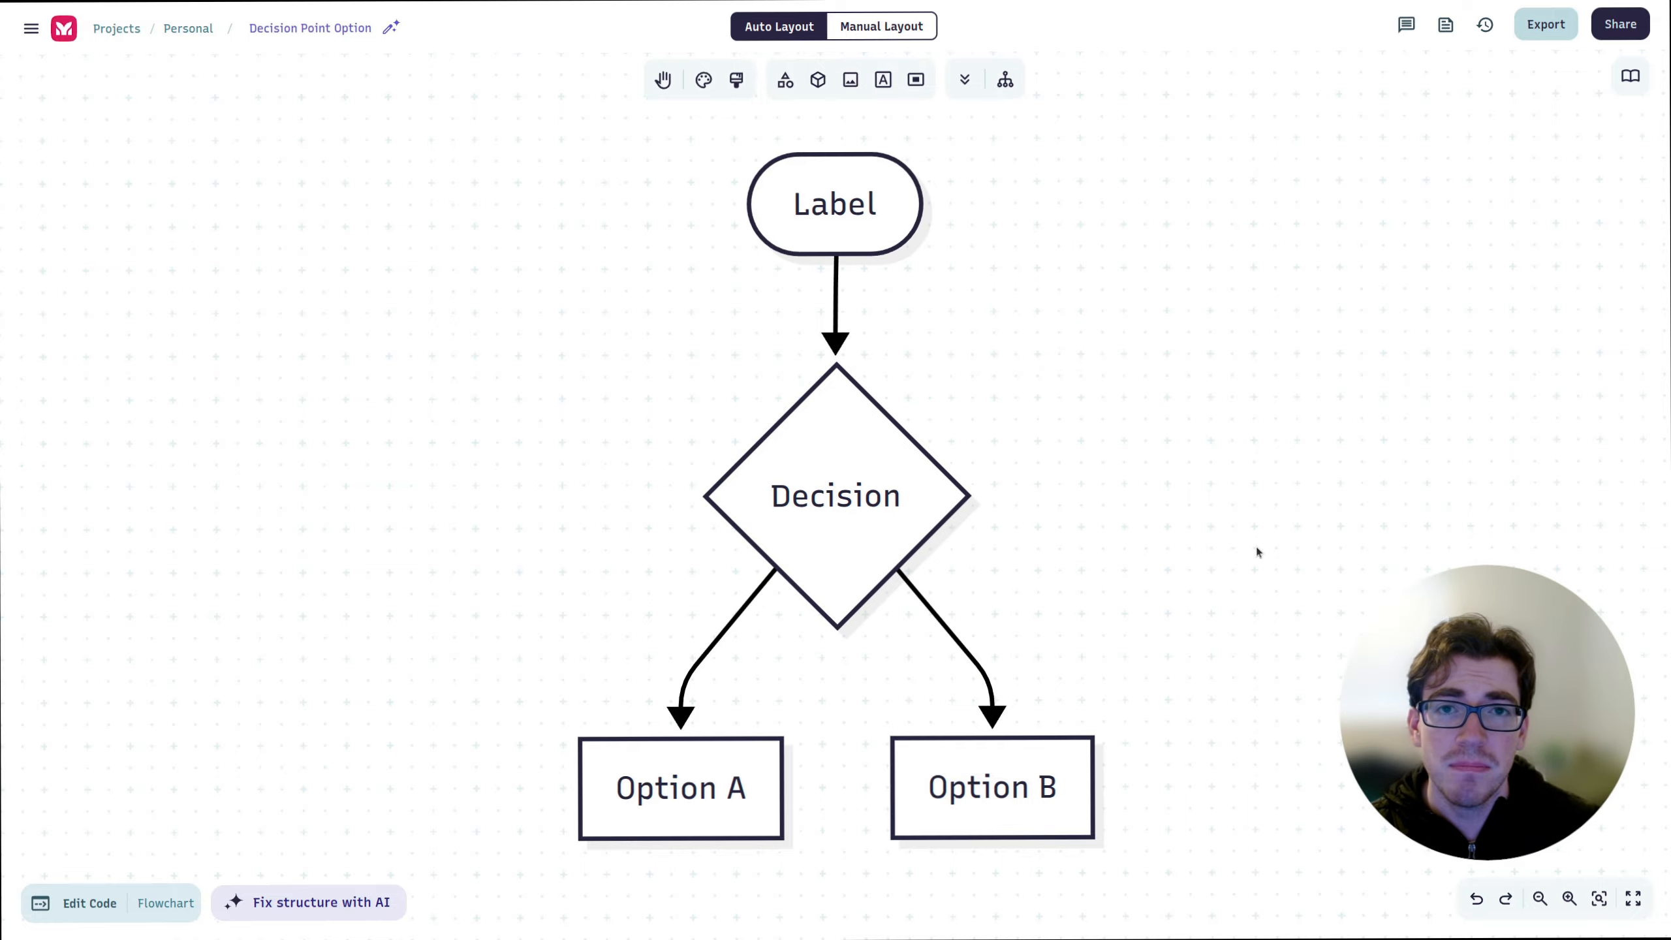
# Examine the flowchart by panning the canvas in all directions and zooming in and back out.
pyautogui.press('space')
pyautogui.moveTo(1252, 548)
pyautogui.mouseDown()
pyautogui.moveTo(1089, 559)
pyautogui.moveTo(1350, 585)
pyautogui.moveTo(1254, 525)
pyautogui.mouseUp()
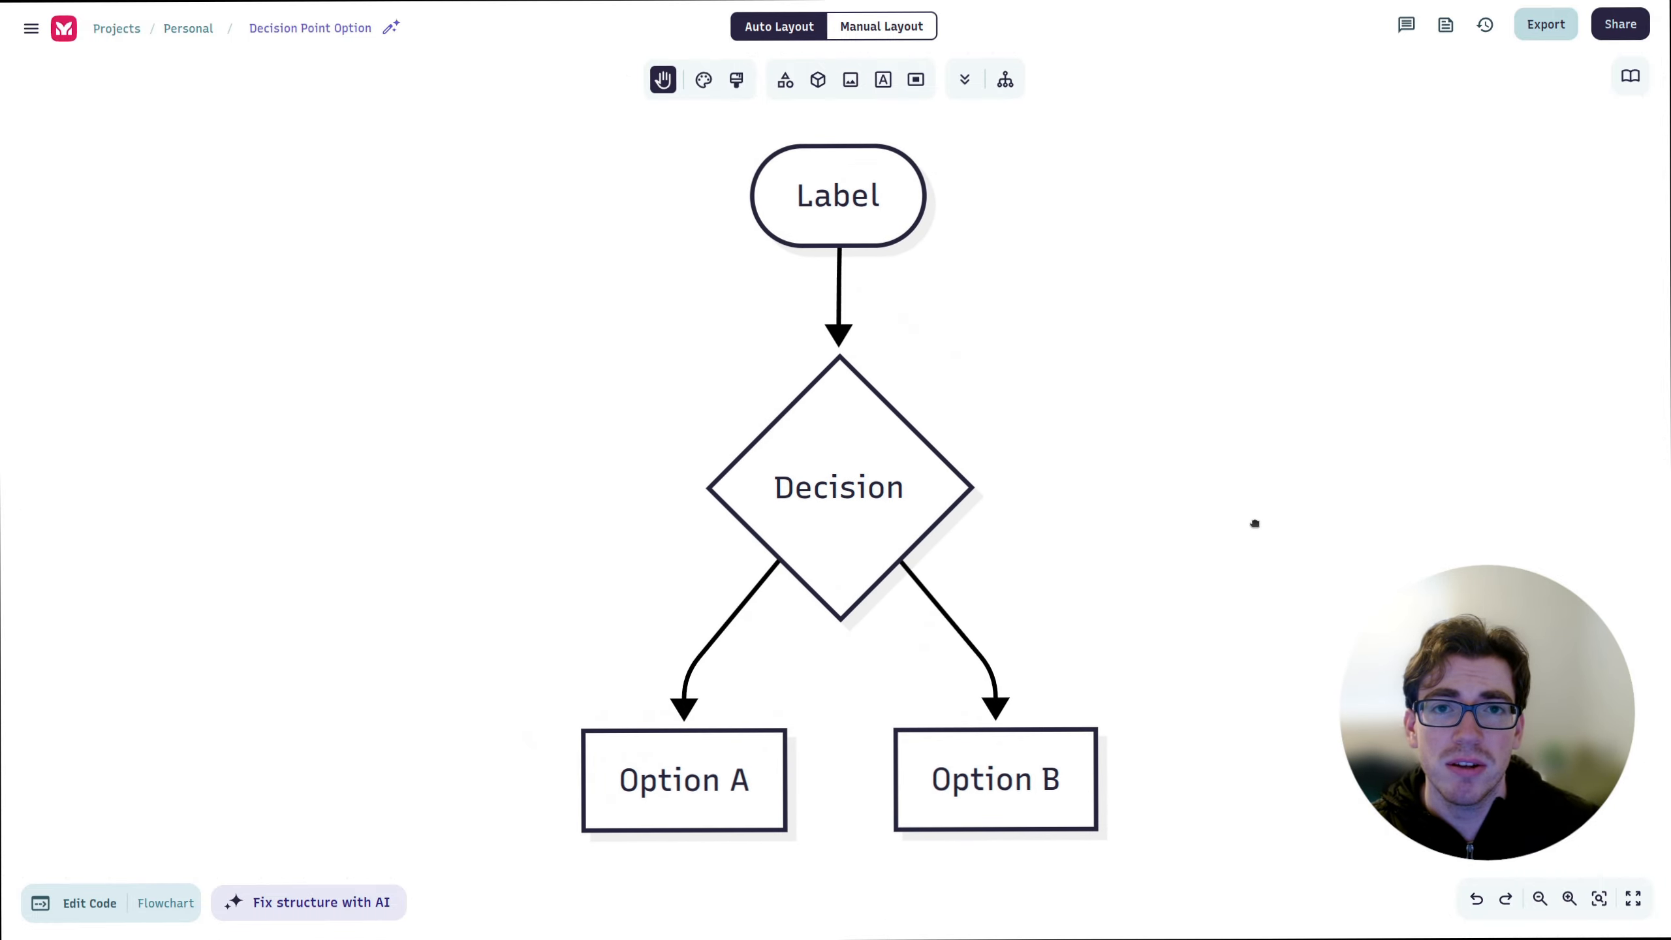
pyautogui.scroll(2, 1300, 746)
pyautogui.scroll(-2, 1301, 747)
pyautogui.scroll(5, 1303, 754)
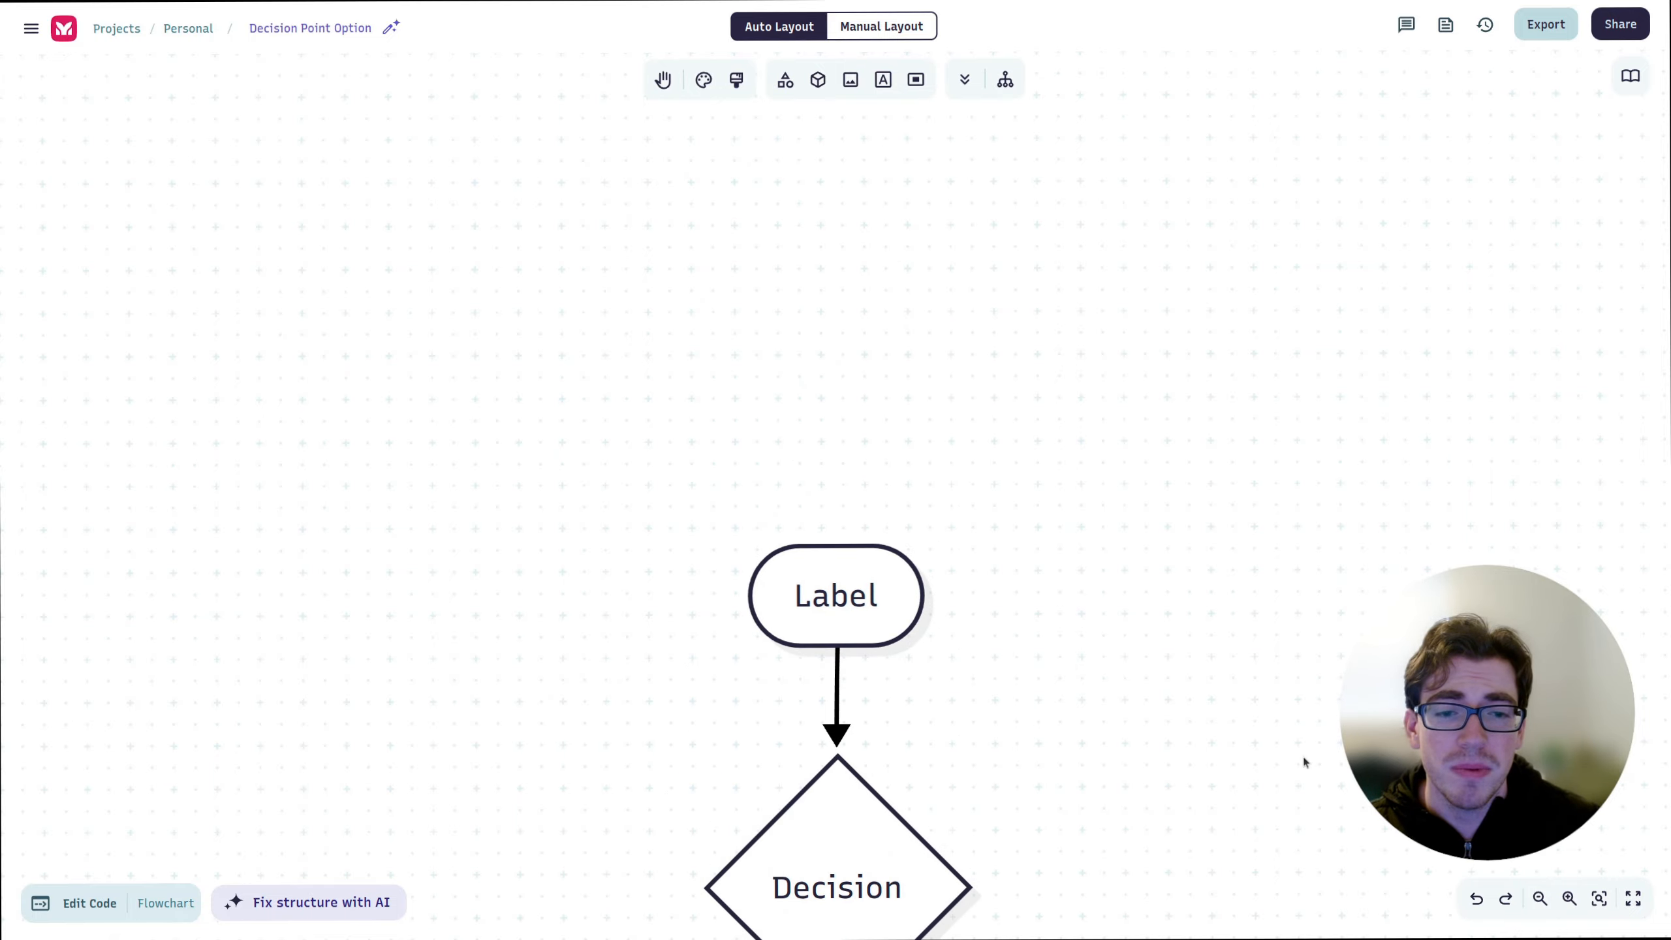
pyautogui.scroll(-5, 1303, 760)
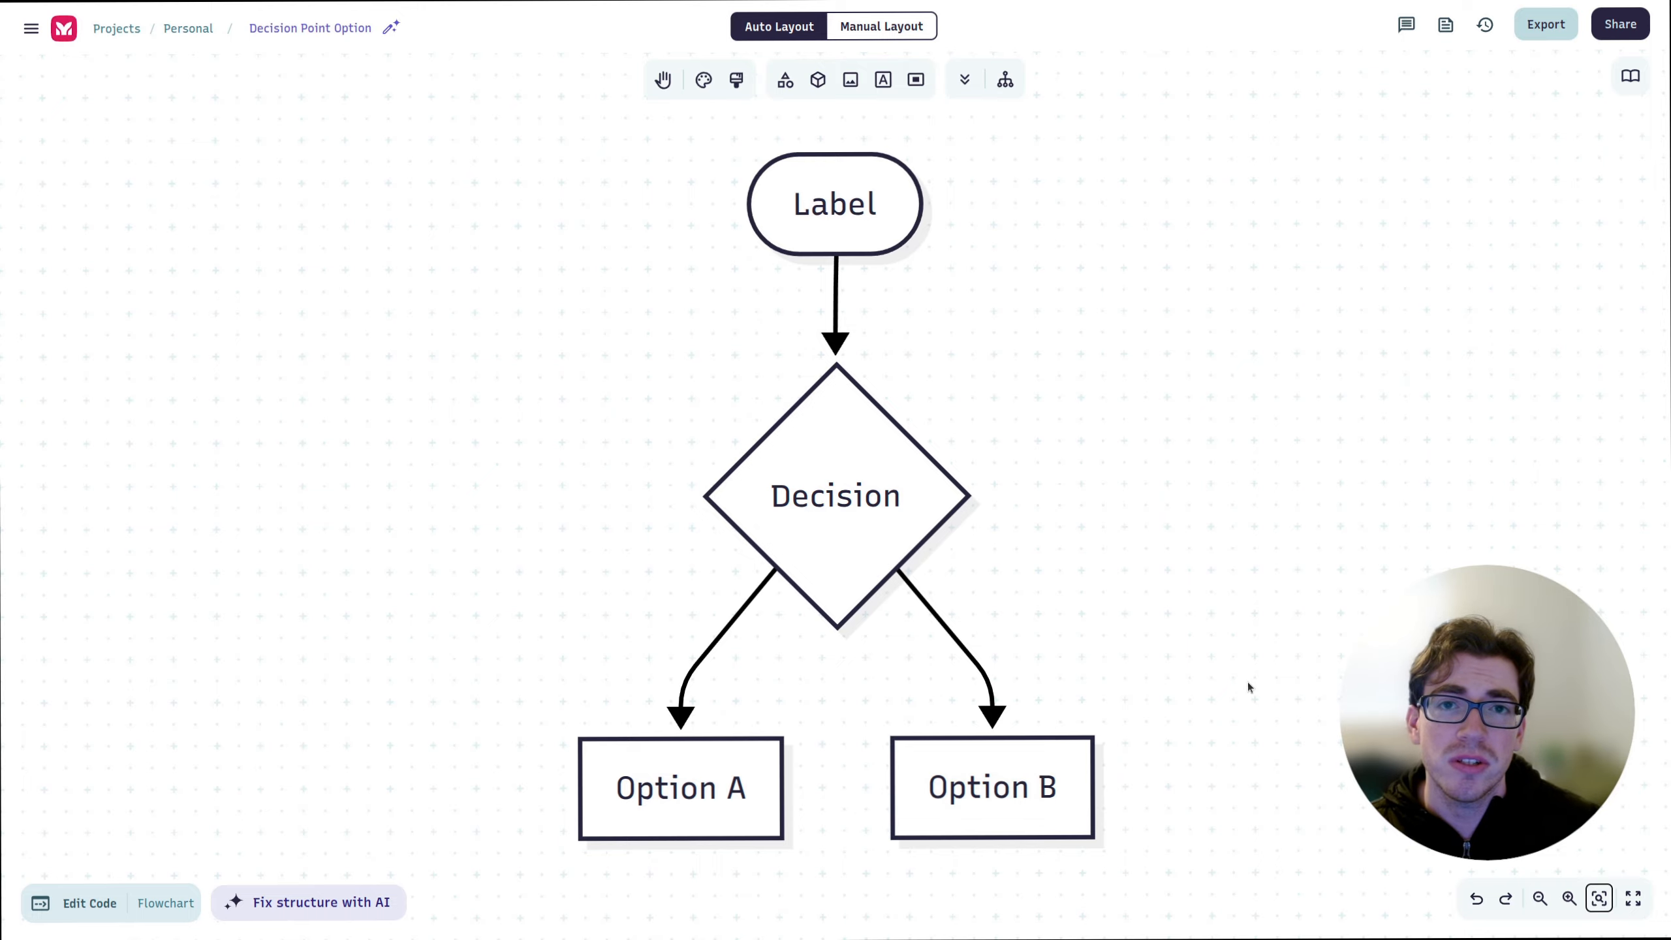
pyautogui.hscroll(-6, 1248, 682)
pyautogui.hscroll(5, 1248, 682)
pyautogui.hscroll(4, 1248, 682)
pyautogui.hscroll(-2, 1315, 617)
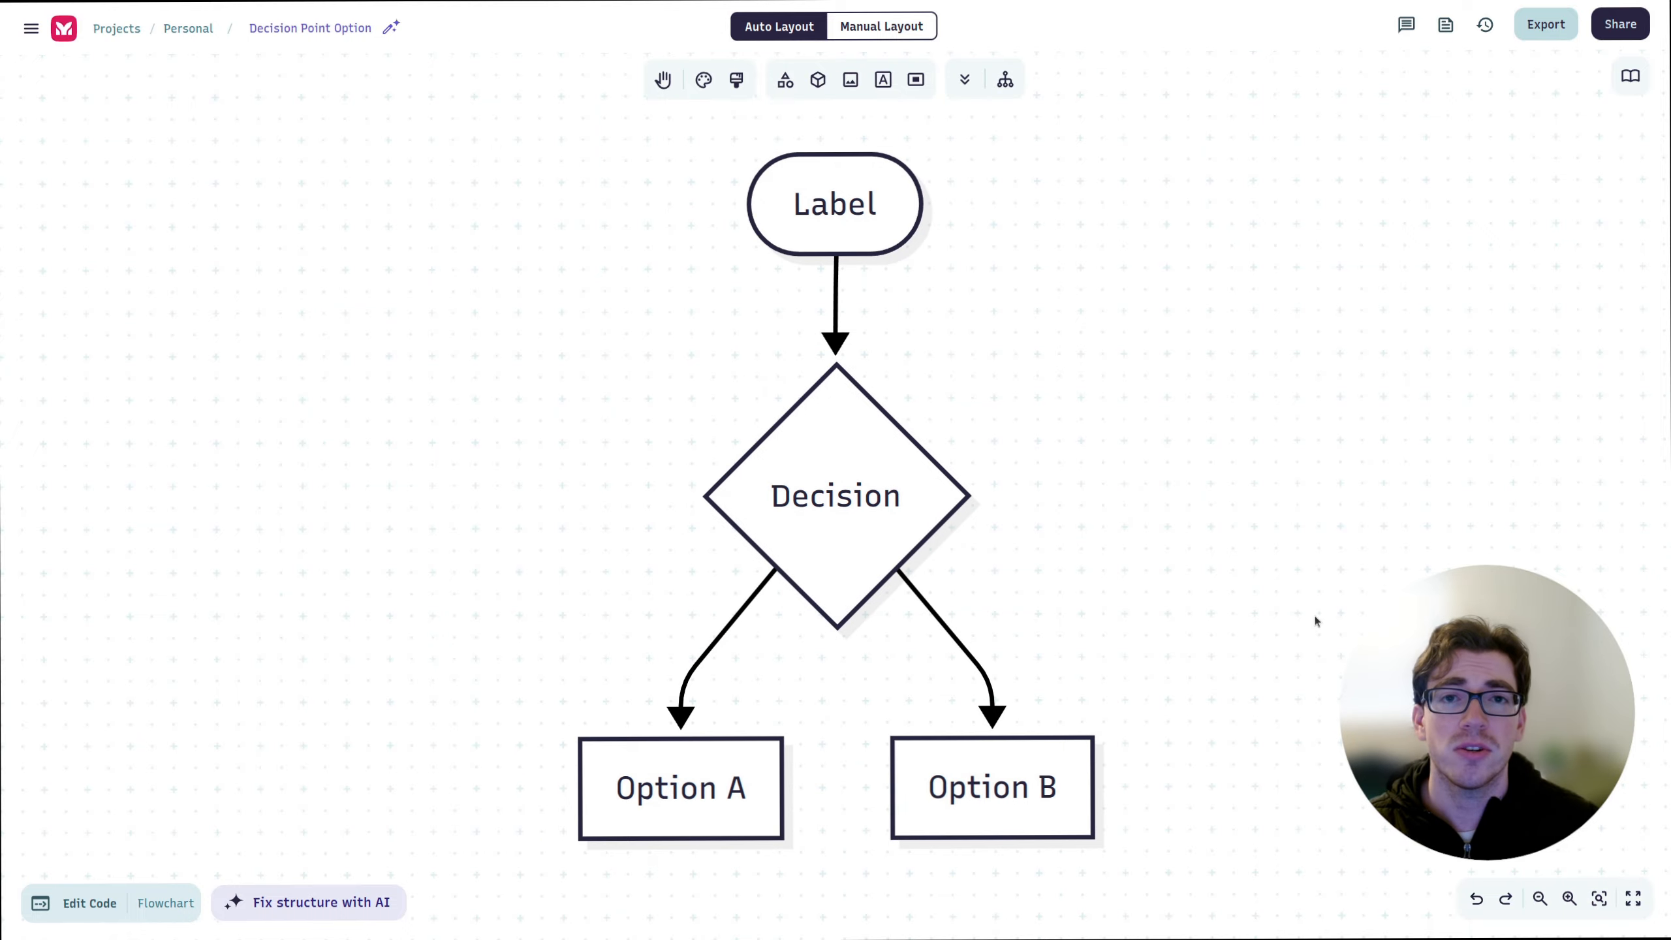
pyautogui.scroll(3, 1134, 618)
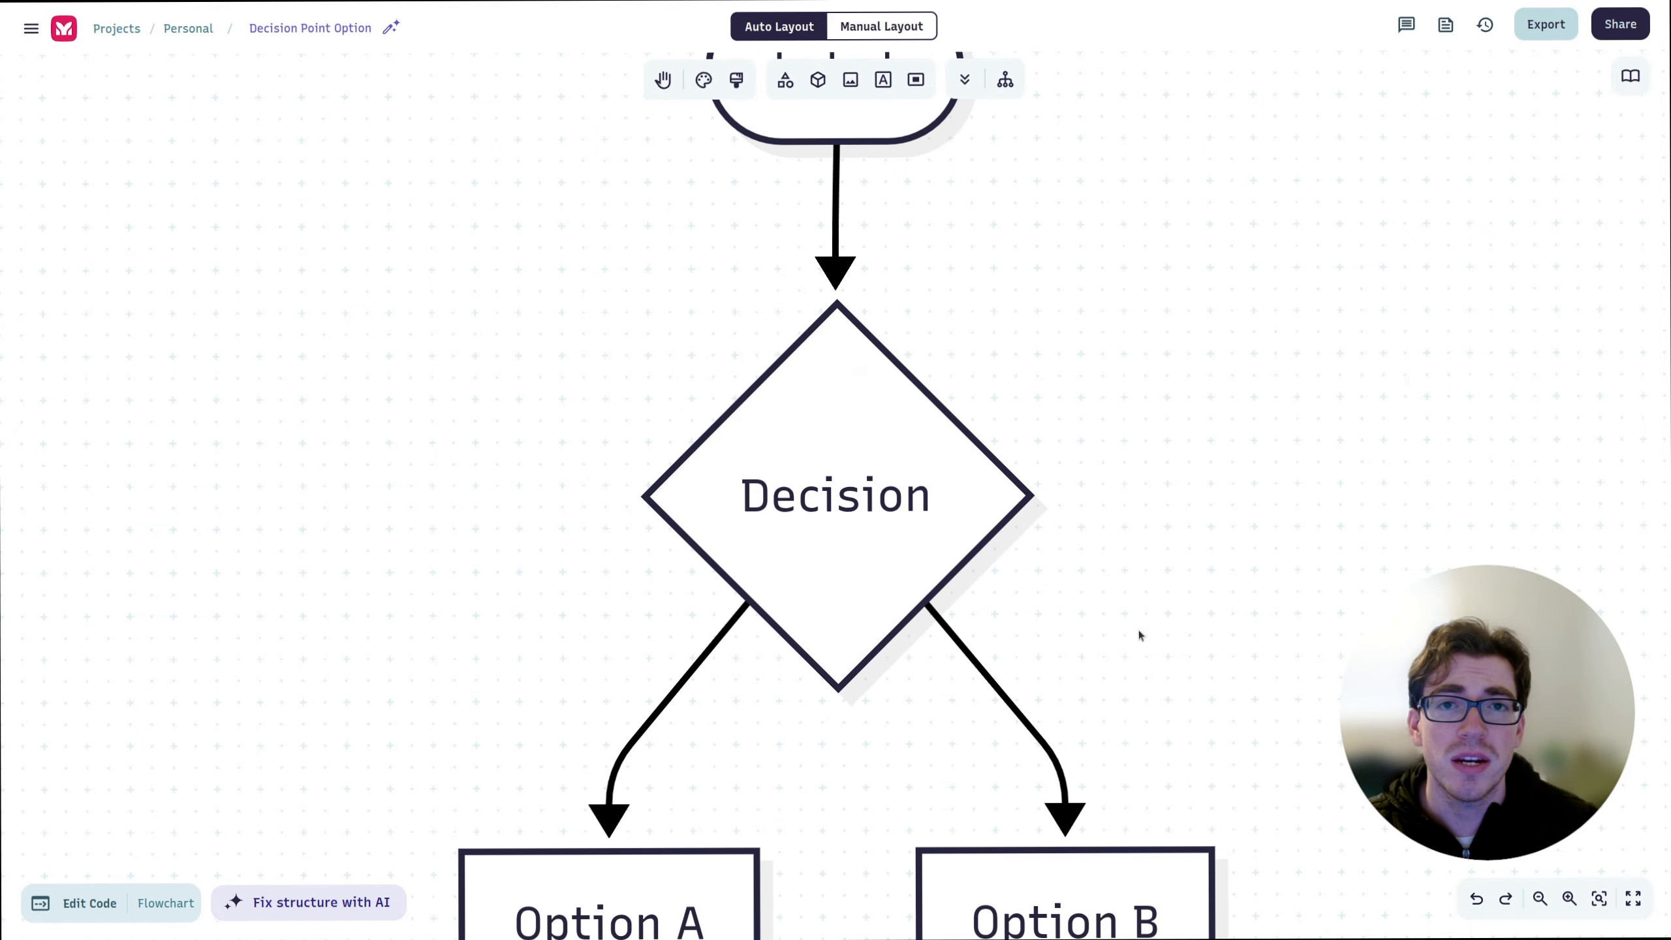
pyautogui.scroll(-6, 1138, 629)
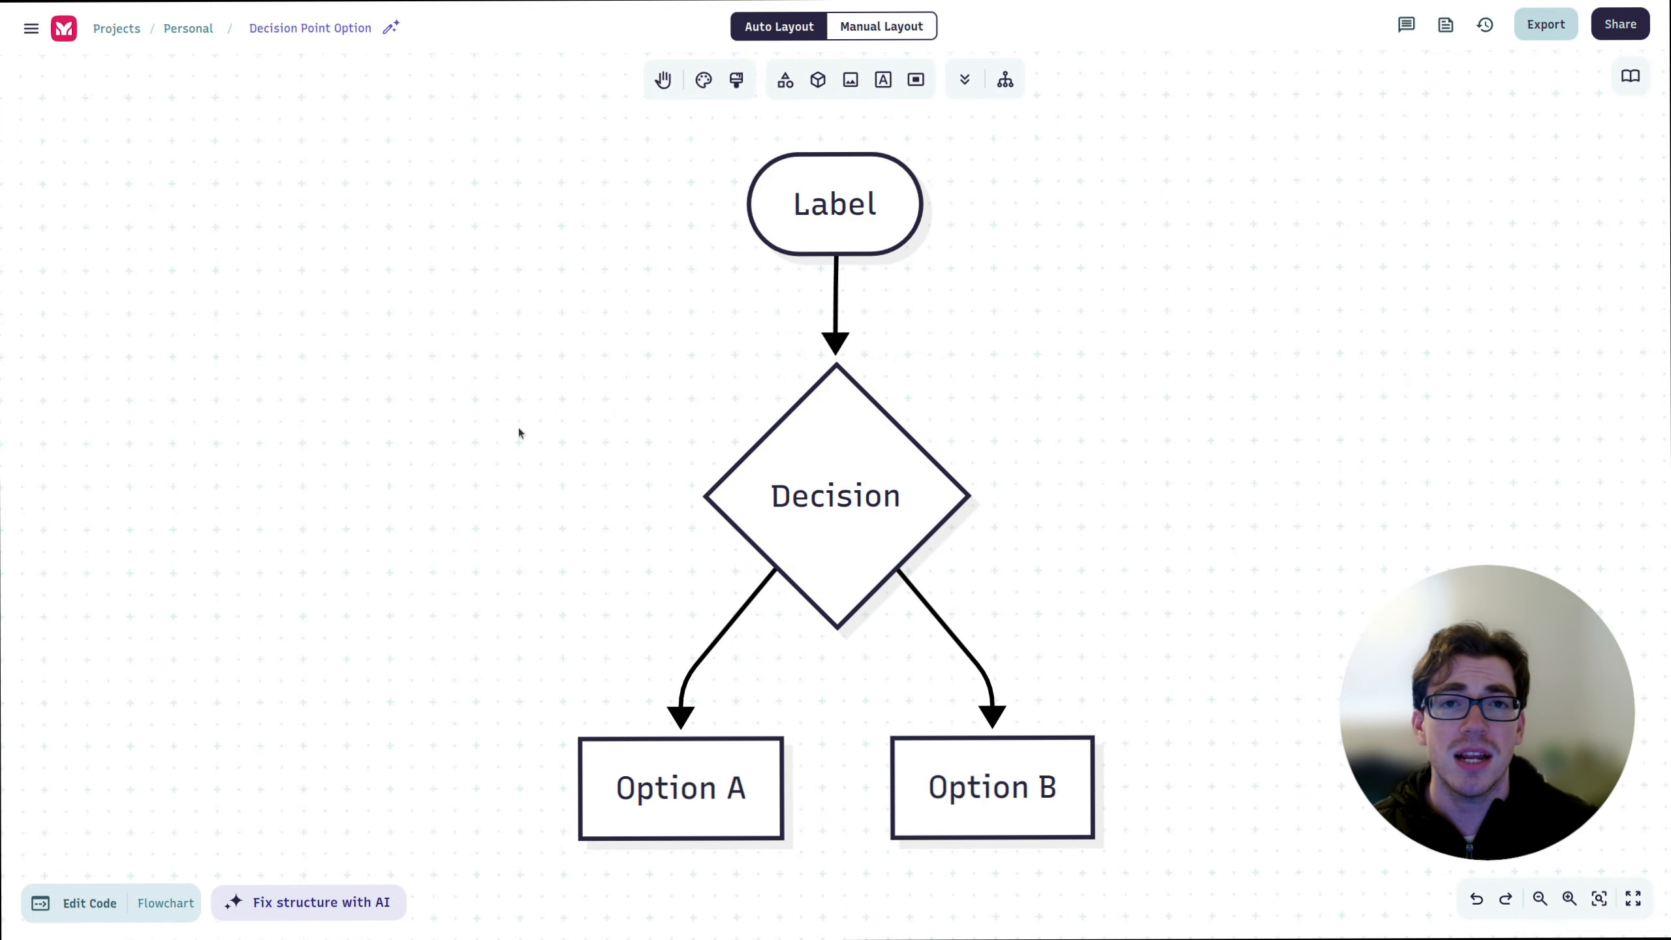
# Select the Decision, Option A and Option B nodes together and clear the selection.
pyautogui.moveTo(498, 401); pyautogui.dragTo(1112, 857)
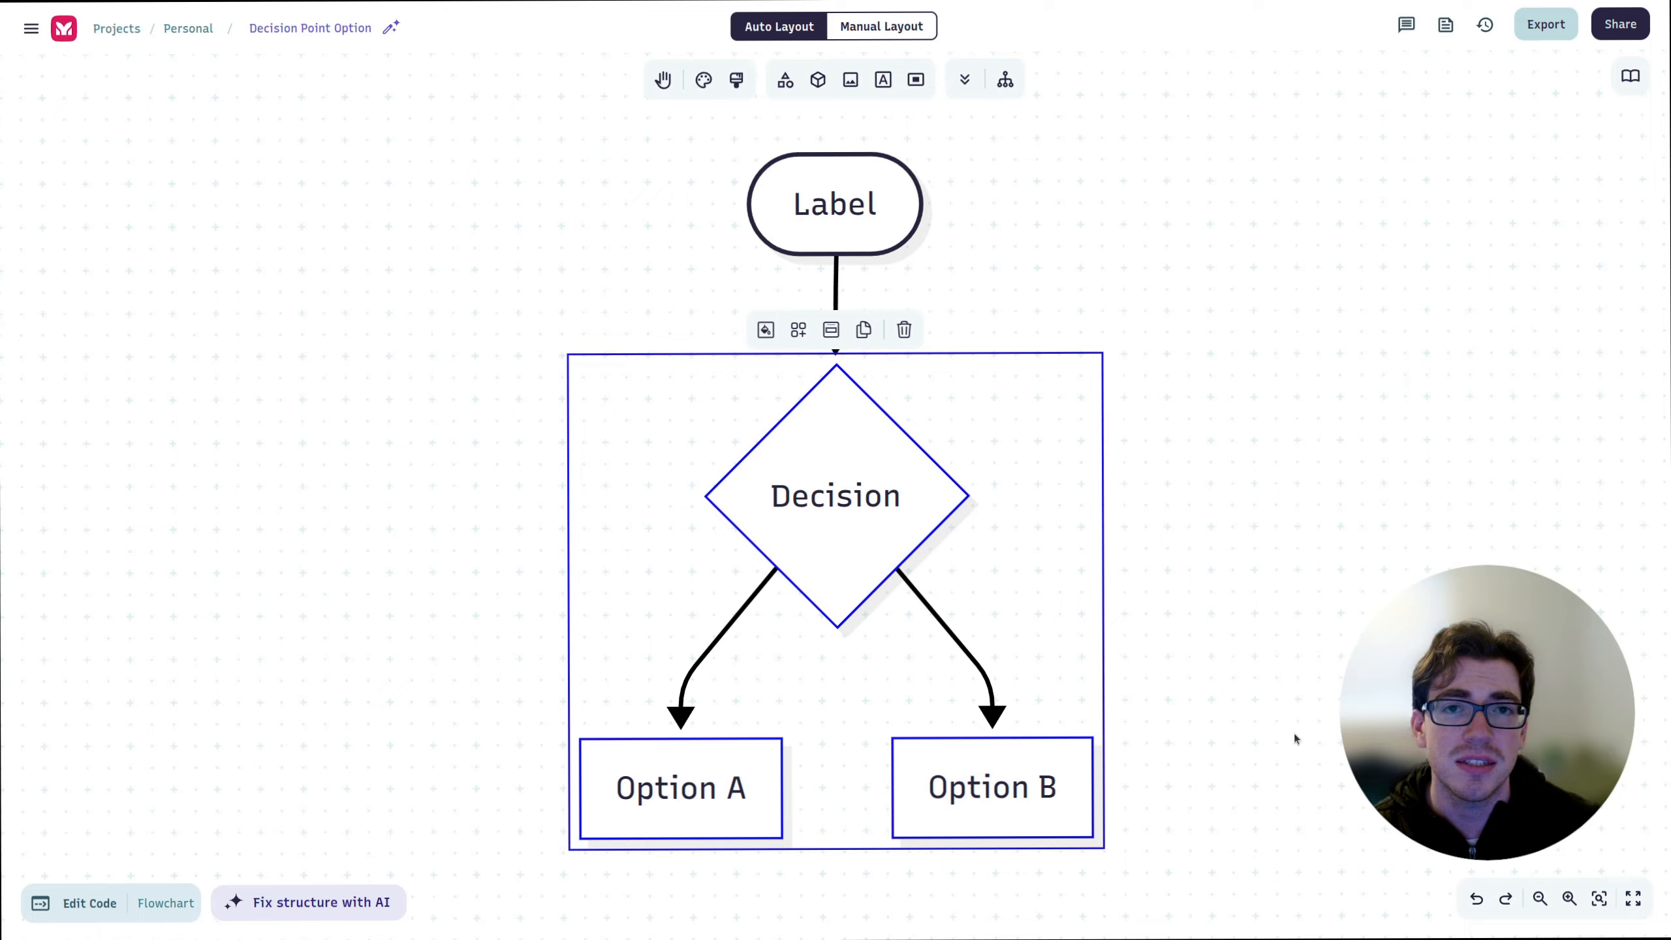
pyautogui.press('Escape')
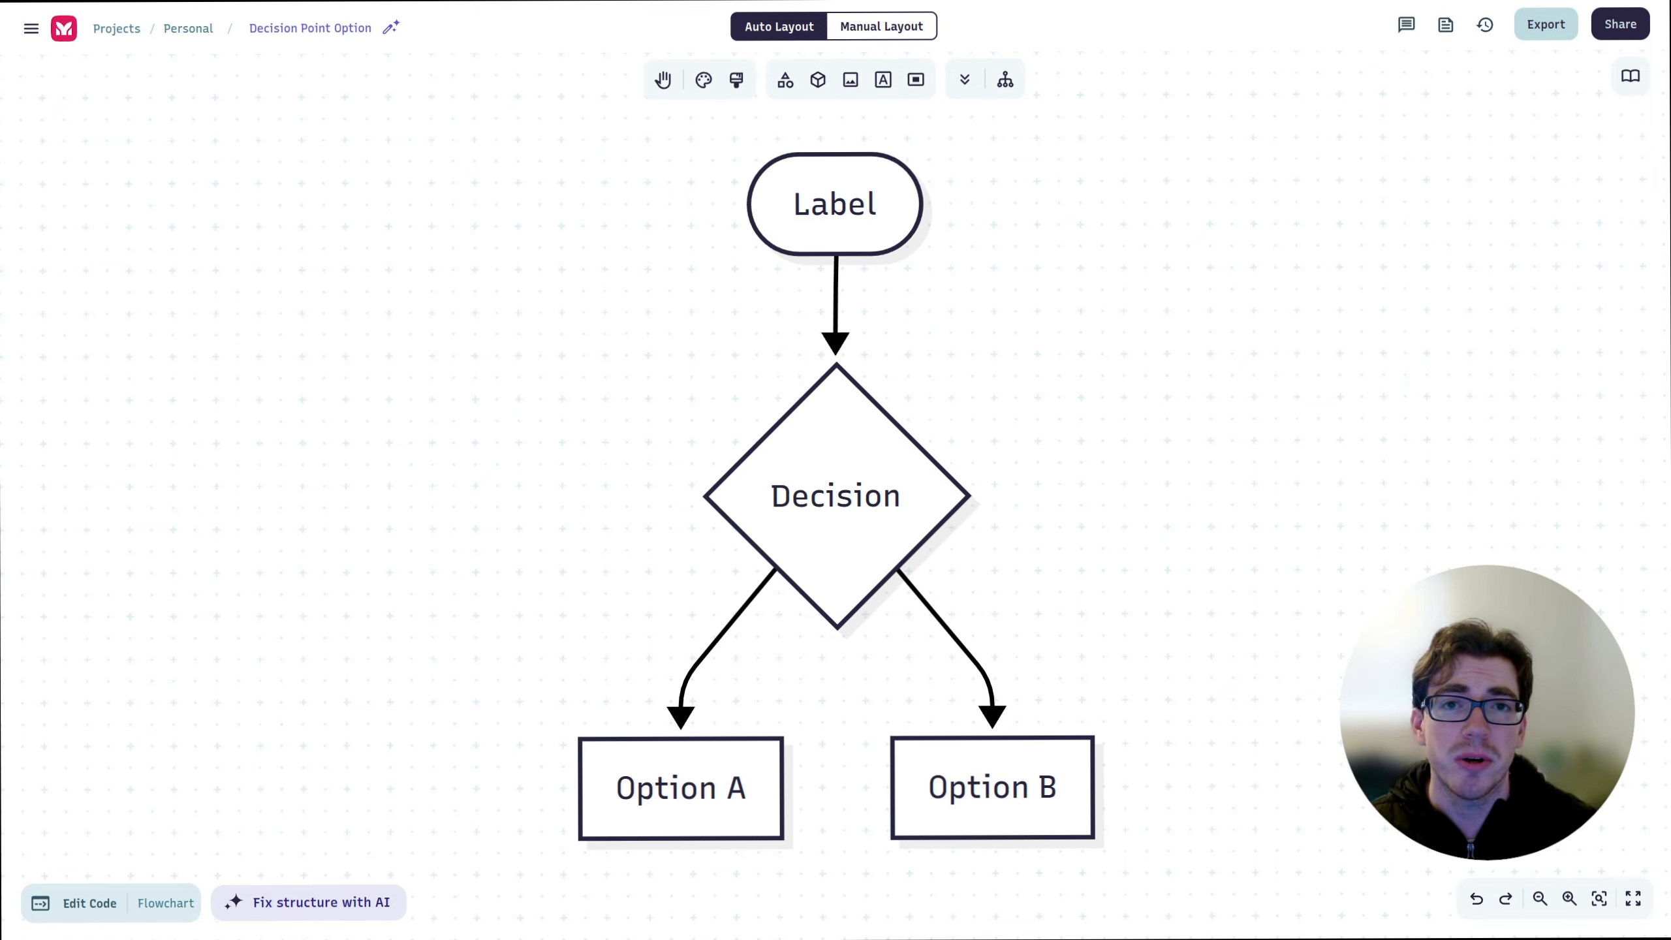